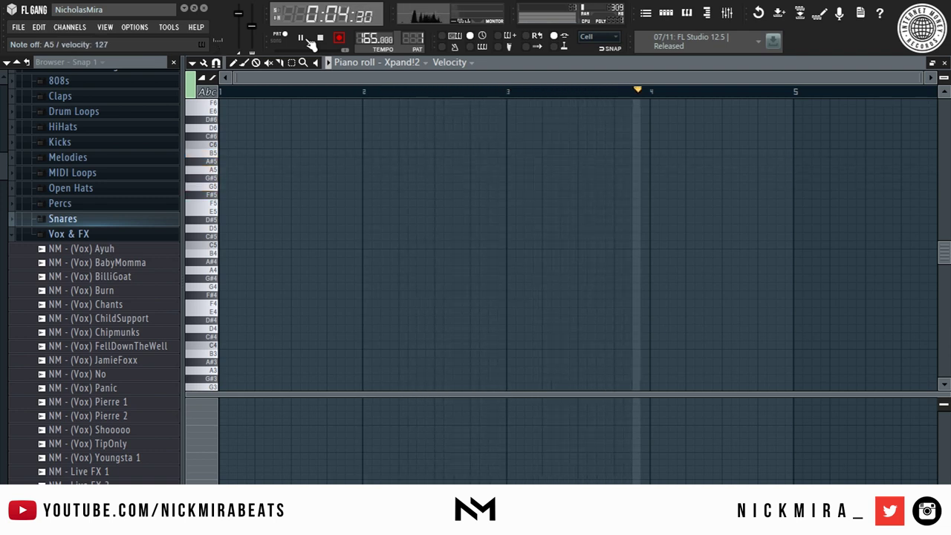
Step: Stop the recording and quantize all the recorded Xpand!2 melody notes to the grid
left_click(328, 36)
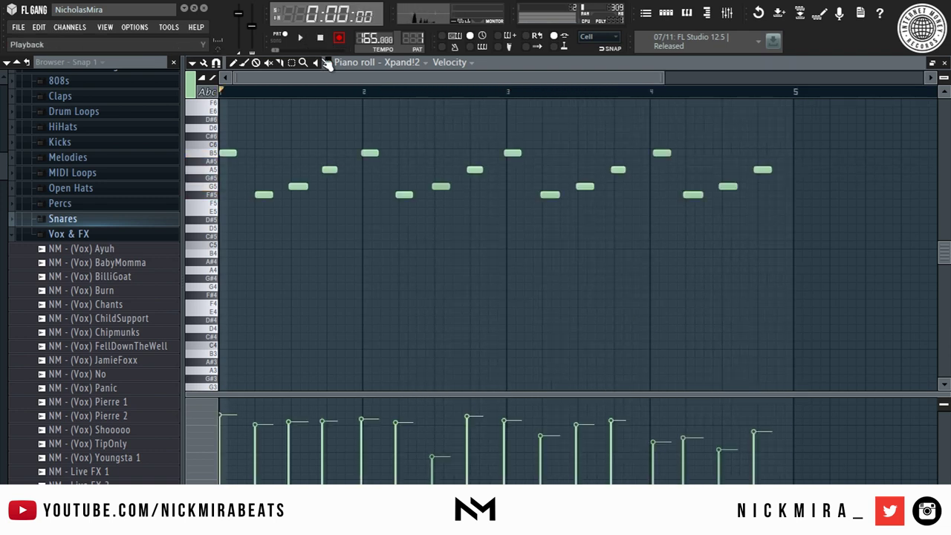
key("ctrl+a")
left_click_drag(298, 185, 303, 185)
key("ctrl+q")
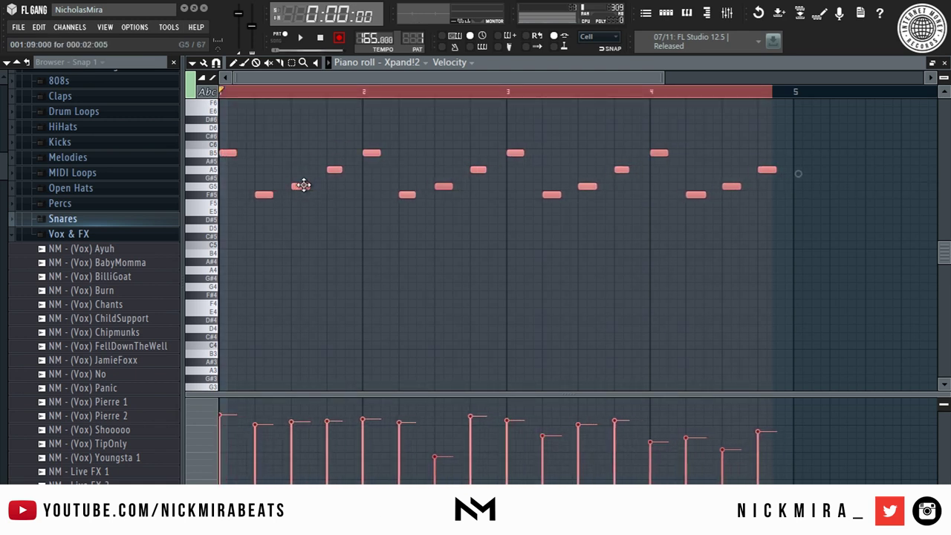
key("ctrl+d")
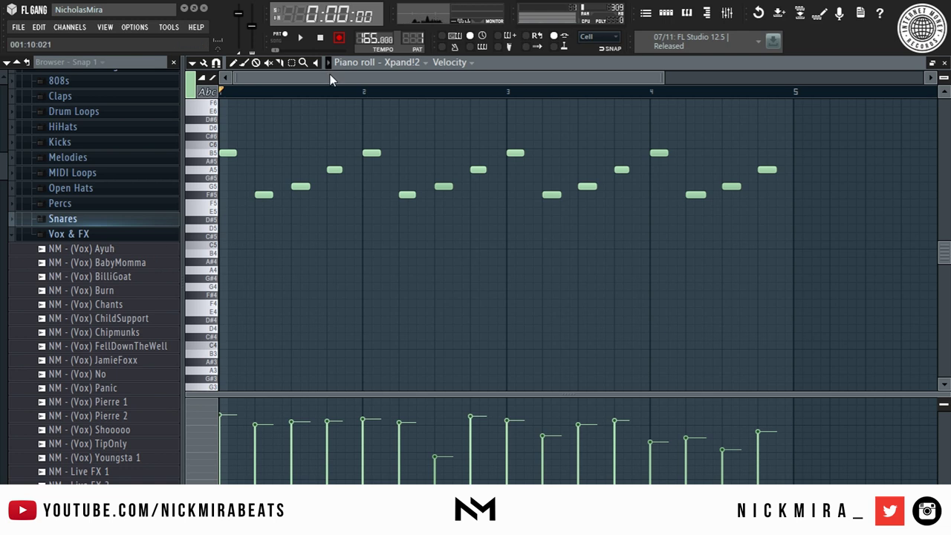
Step: Apply quick legato to the melody, using a temporary marker note at bar 5 so the last note fills bar 4
key("space")
scroll(324, 173, "up", 1)
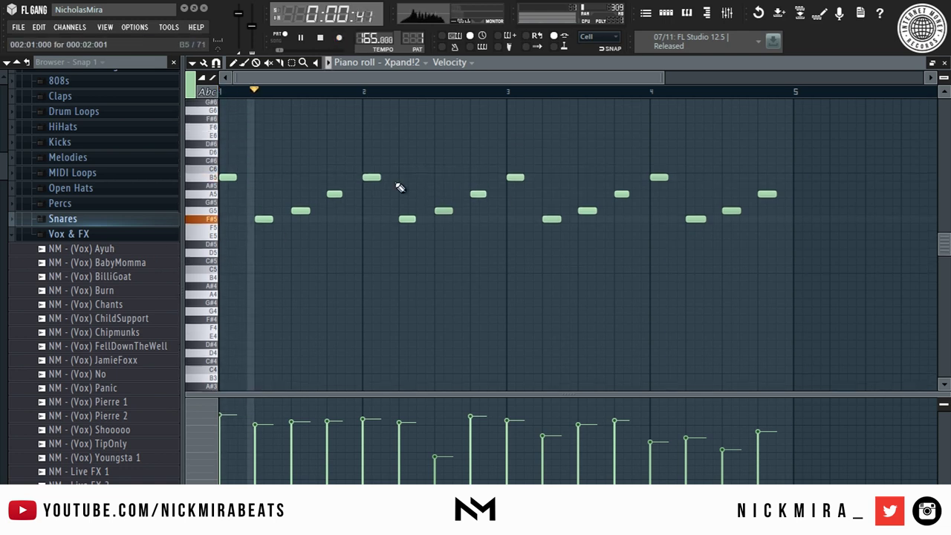
left_click(797, 179)
key("ctrl+l")
right_click(798, 178)
key("space")
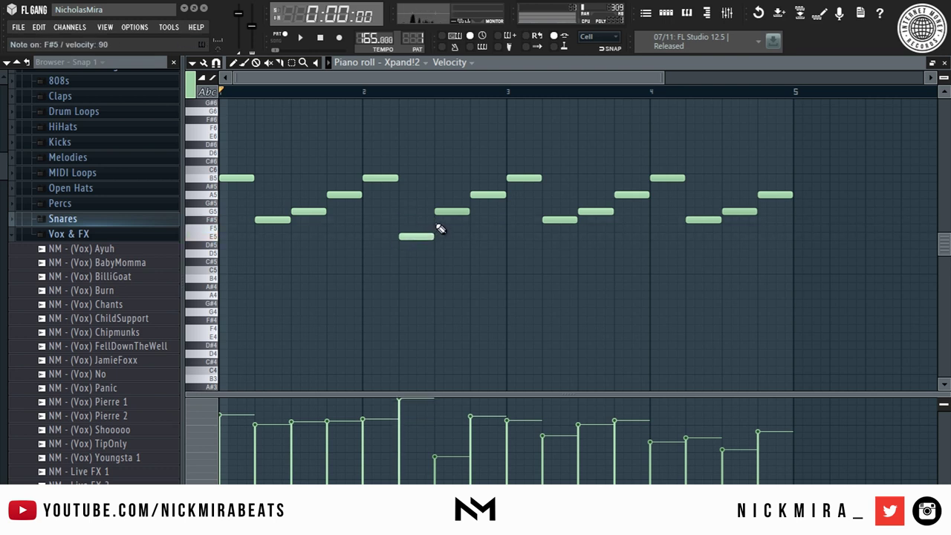
Step: Replace the last two melody notes of bar 2 with F#5 and G5
right_click(474, 211)
key("ctrl+z")
right_click(476, 194)
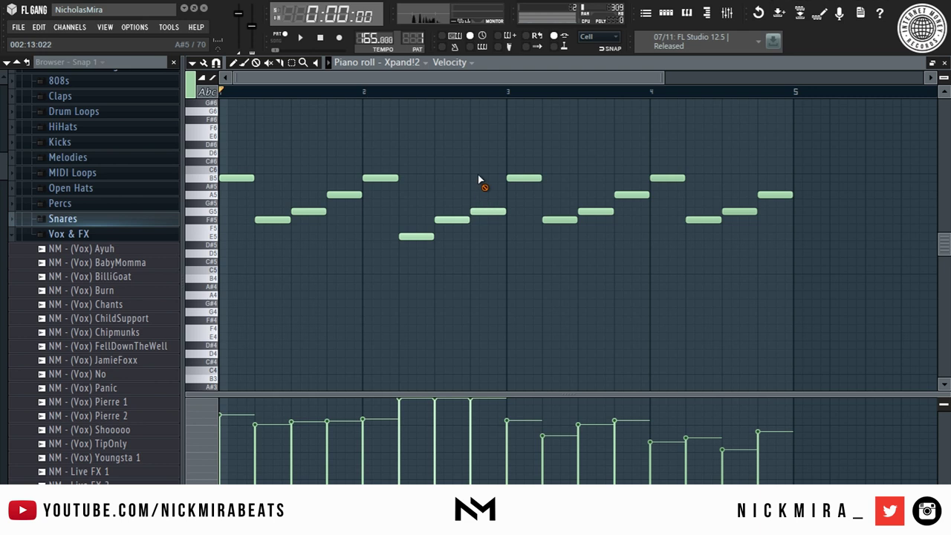
Step: Randomize the velocities of all melody notes slightly and play the result
key("alt+r")
left_click_drag(462, 307, 461, 319)
left_click(545, 364)
key("space")
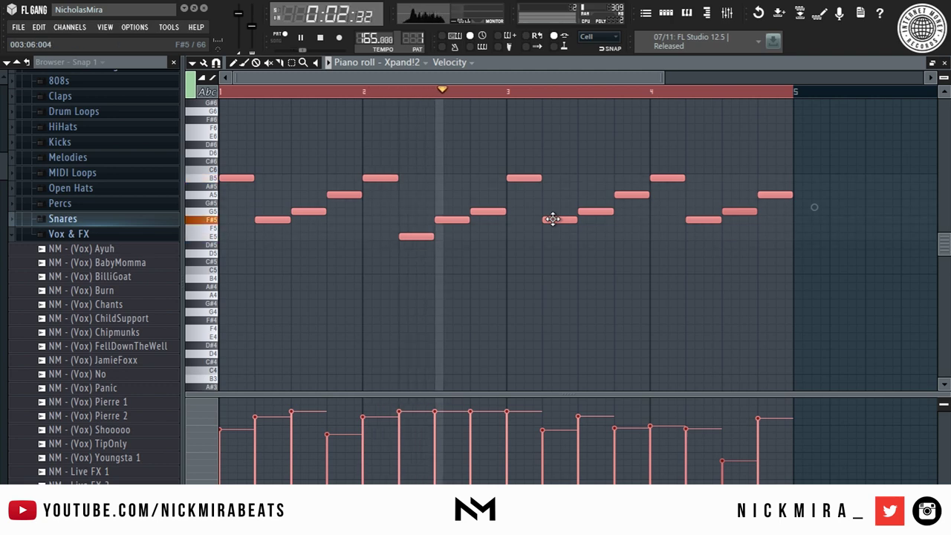
key("ctrl+d")
key("alt+e")
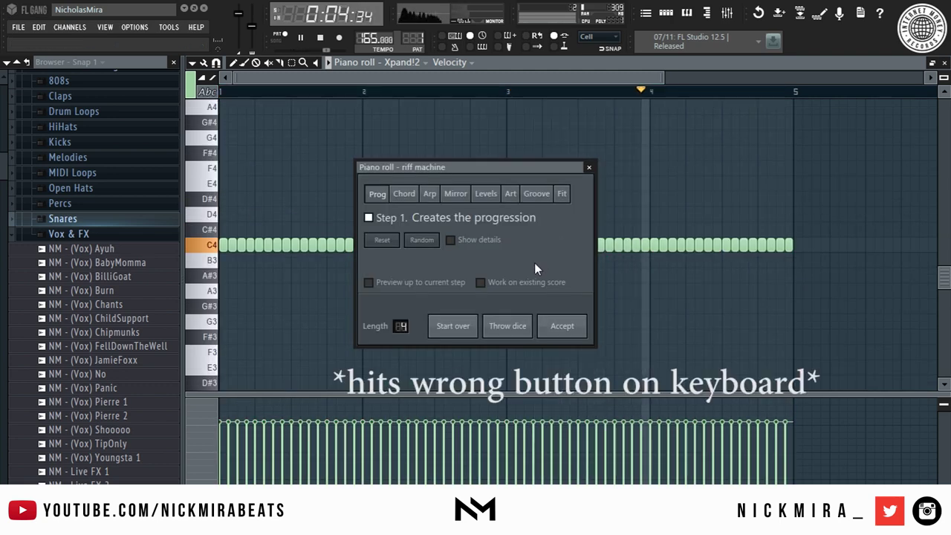
key("Escape")
key("alt+r")
key("Escape")
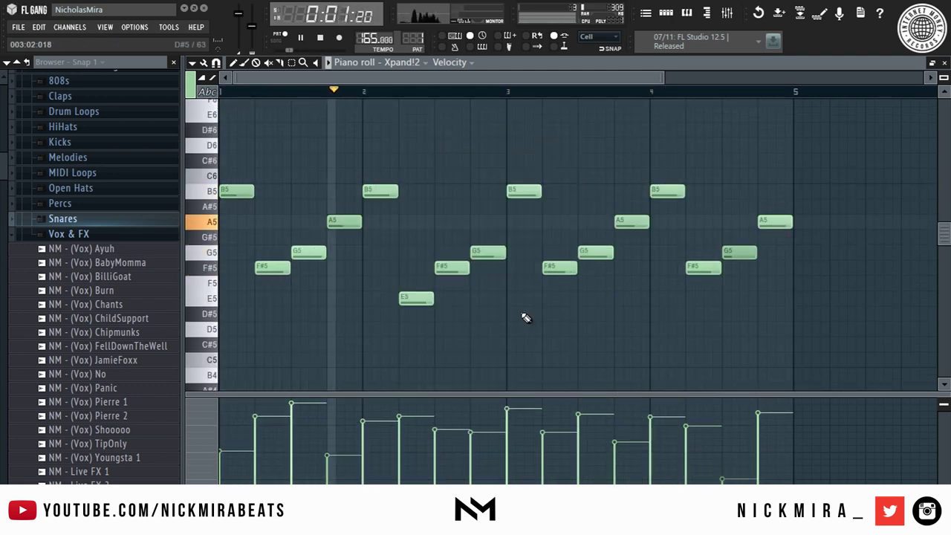
Step: Randomize the melody note velocities once more and stop playback
key("alt+r")
left_click_drag(461, 300, 462, 312)
key("Return")
key("space")
Step: Start a higher counter-melody in bar 1 with E6 on beat 1 and C6 on beat 3, checking it in playback
scroll(333, 249, "up", 1)
left_click_drag(291, 148, 212, 140)
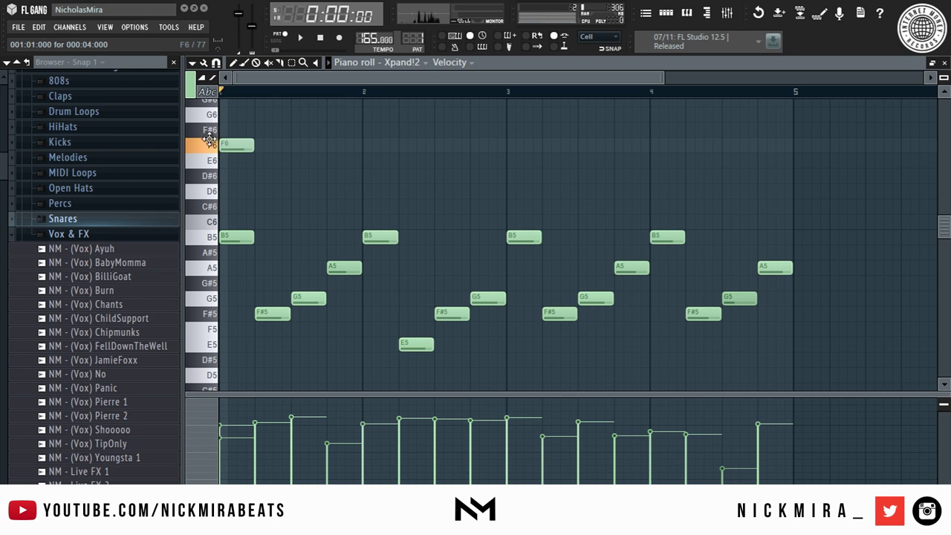
scroll(283, 108, "down", 2)
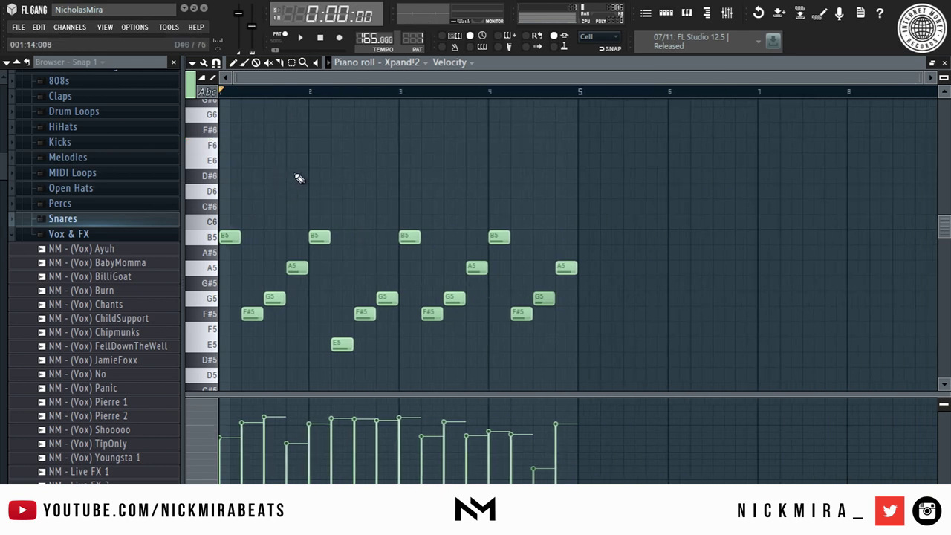
key("space")
left_click(220, 146)
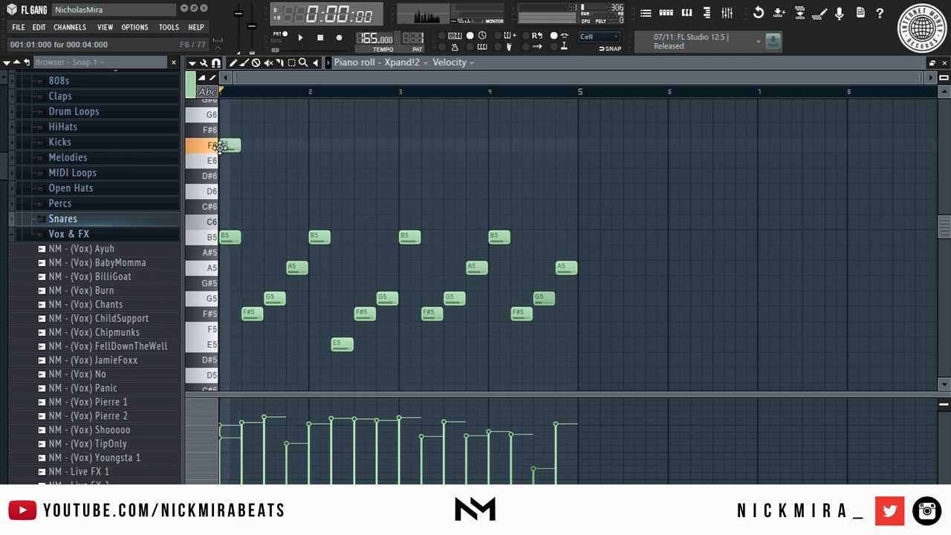
key("space")
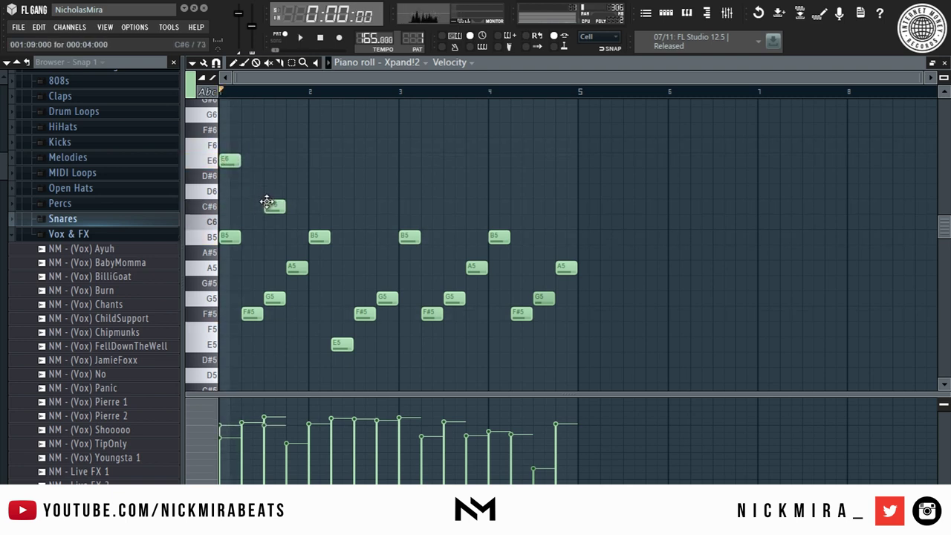
left_click_drag(269, 210, 271, 157)
key("space")
key("space")
key("space")
Step: Continue the counter-melody in bar 2 with F#6 and C6, with all four upper notes lasting two beats
left_click(310, 125)
key("space")
key("space")
key("space")
left_click(360, 191)
key("space")
right_click(360, 192)
left_click(358, 221)
Step: Duplicate the four counter-melody notes into bars 3 and 4 and move the final copy to B5
left_click_drag(367, 228, 213, 131)
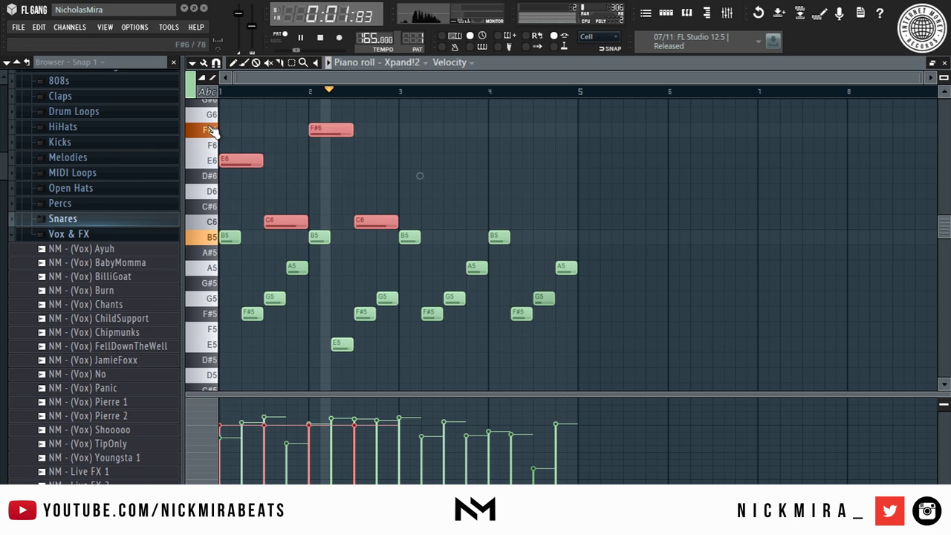
key("ctrl+b")
left_click(541, 200, "ctrl")
left_click_drag(568, 216, 559, 237)
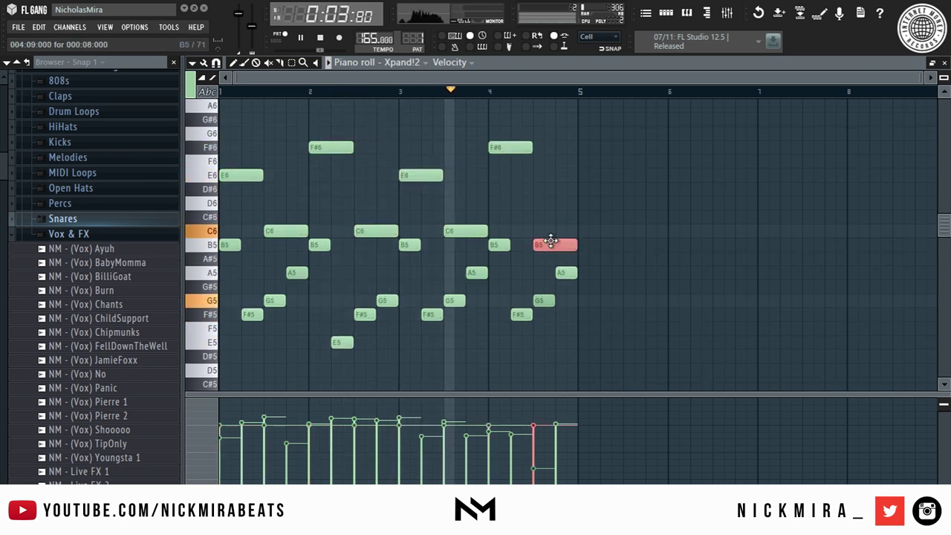
Step: Duplicate the whole four-bar melody into bars 5 to 8 and close the piano roll
key("ctrl+a")
key("ctrl+b")
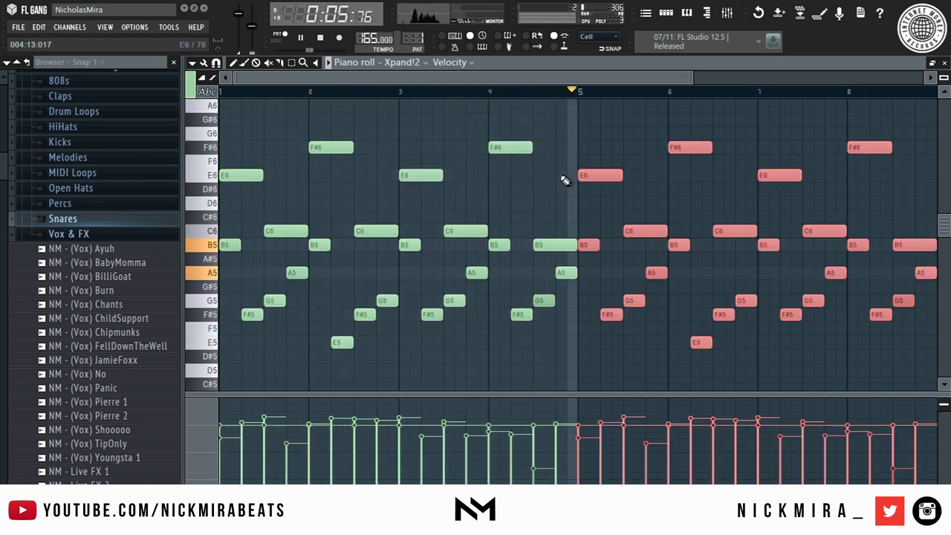
key("ctrl+d")
key("F7")
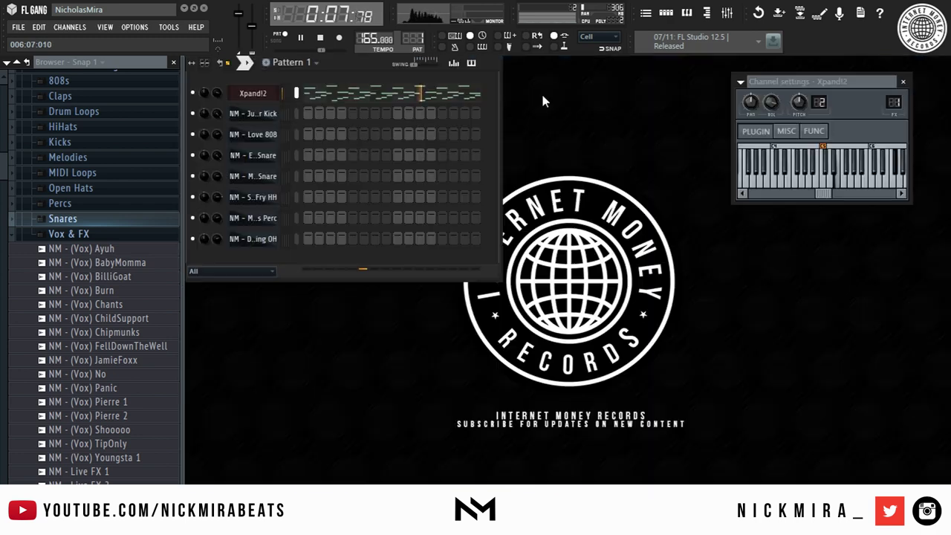
Step: Insert a reFX Nexus channel above Xpand!2 and paste the Xpand!2 notes into it
left_click(279, 177)
key("space")
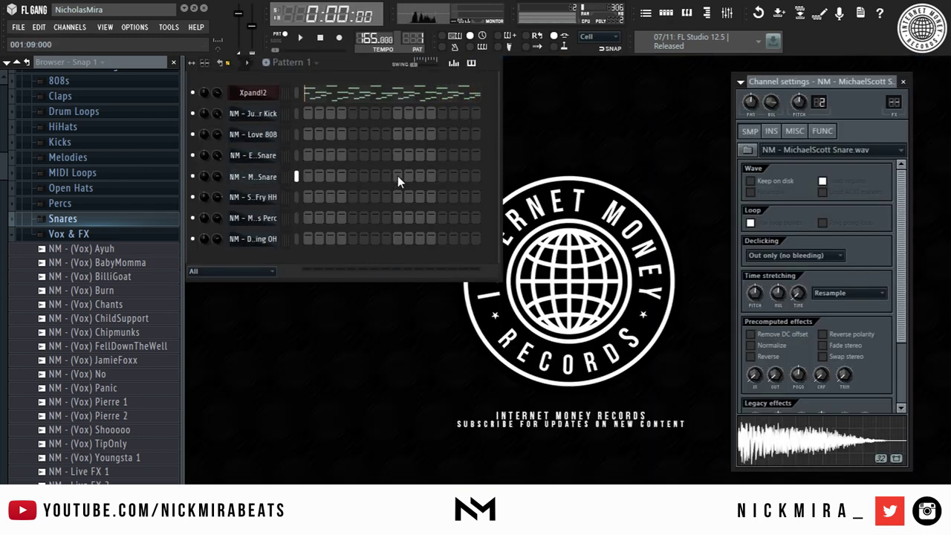
right_click(263, 92)
left_click(264, 92)
right_click(264, 91)
mouse_move(316, 226)
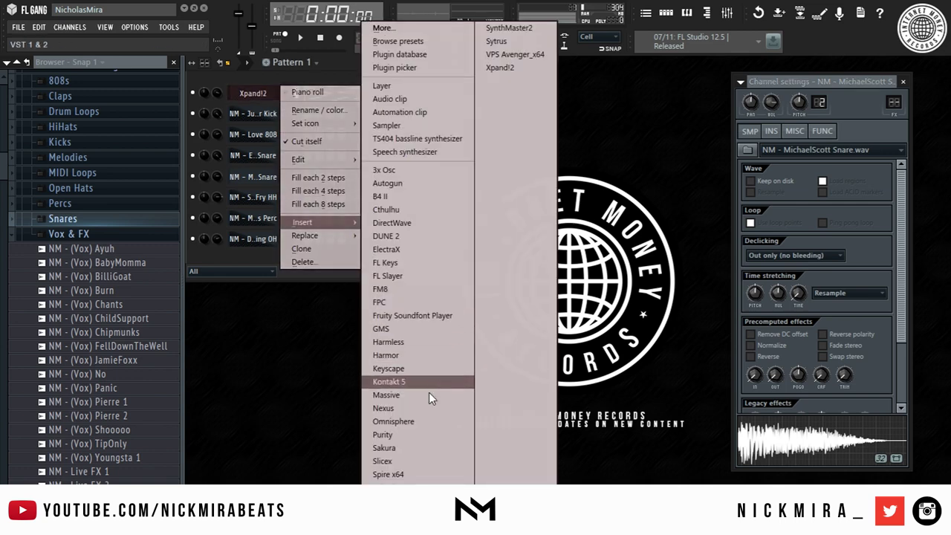
left_click(396, 408)
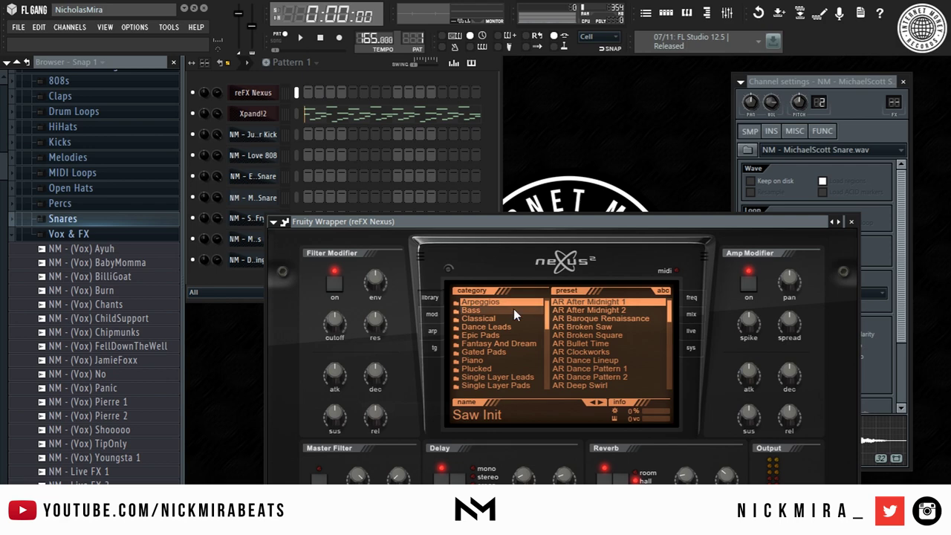
right_click(262, 94)
key("ctrl+v")
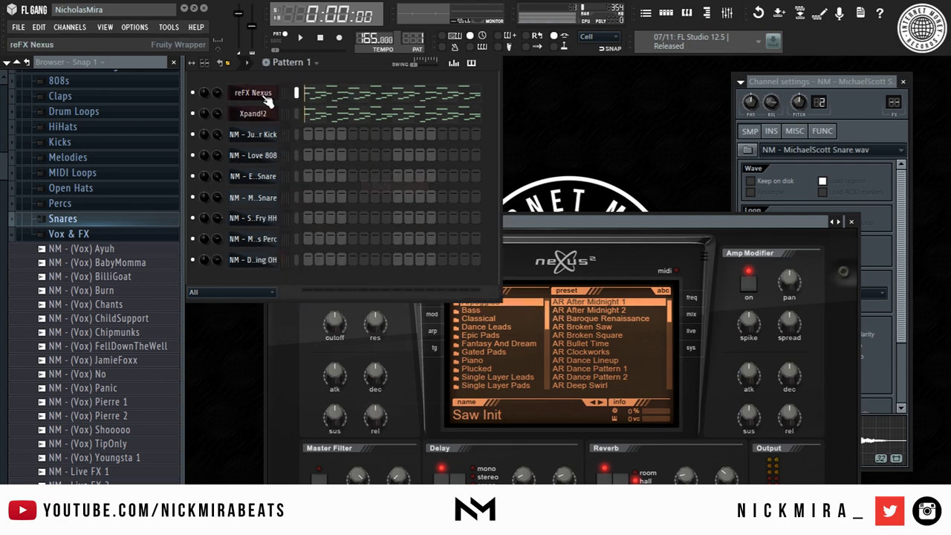
Step: Load the PL Beauty Combi preset from the Plucked category in Nexus and audition it with the melody
left_click(261, 94)
left_click(262, 94)
left_click(262, 95)
left_click(512, 369)
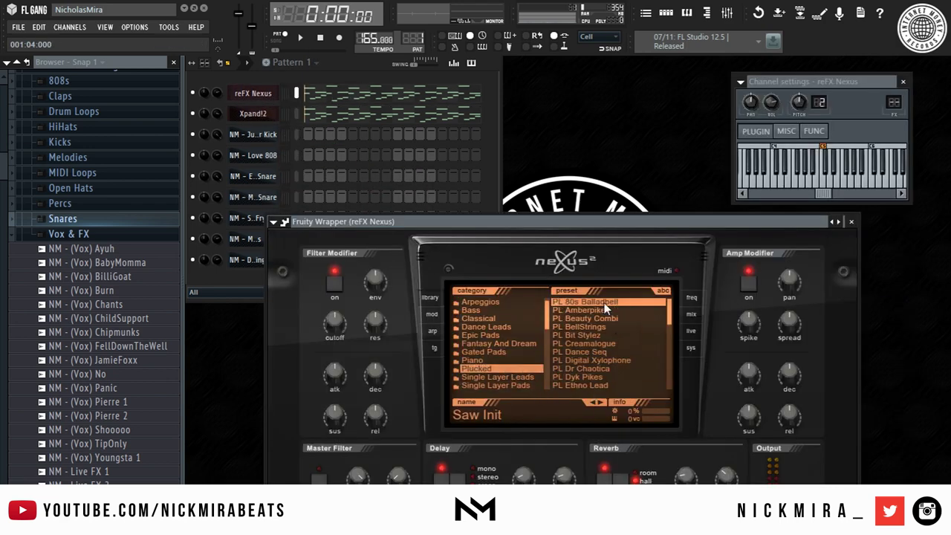
left_click_drag(590, 226, 608, 125)
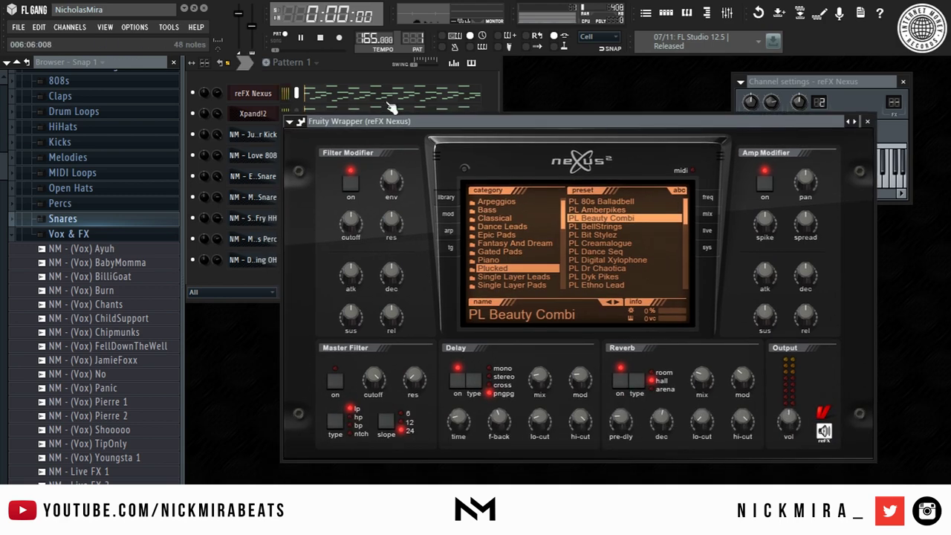
left_click(281, 79)
left_click(623, 151)
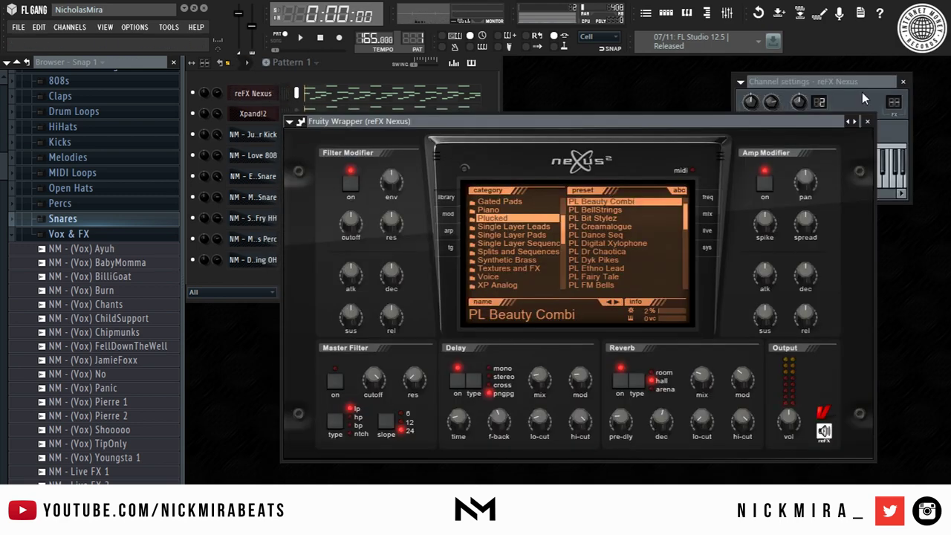
Step: Route reFX Nexus to mixer track 2 and load Gross Beat in its first effect slot
left_click(862, 92)
key("F9")
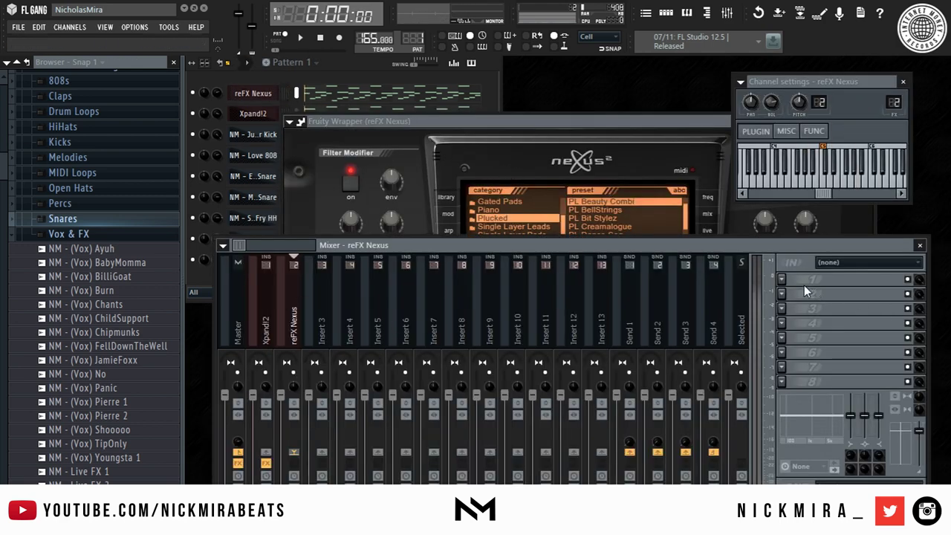
left_click(808, 289)
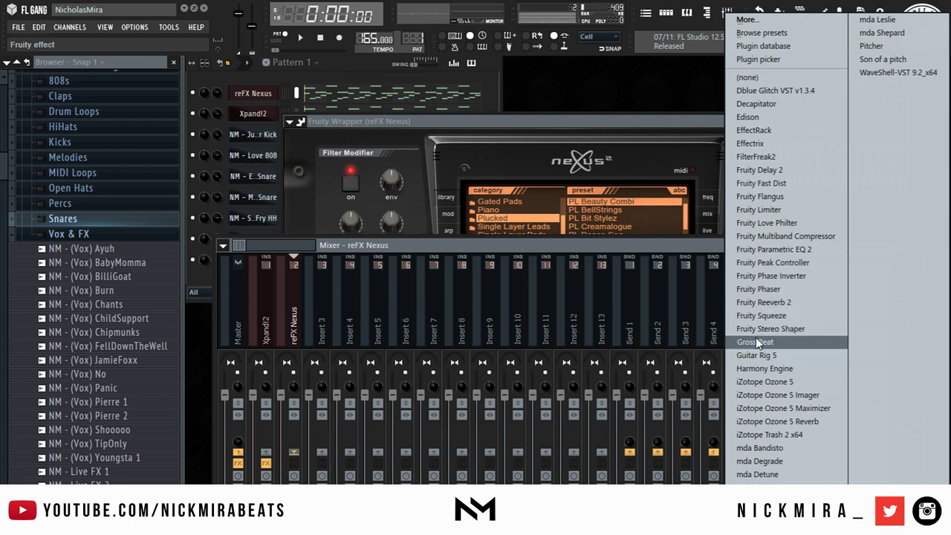
left_click(755, 342)
Step: Switch Gross Beat's preset bank and choose the 1/2 Speed time effect with the 2 Beat Gate volume effect
left_click(764, 159)
left_click(780, 189)
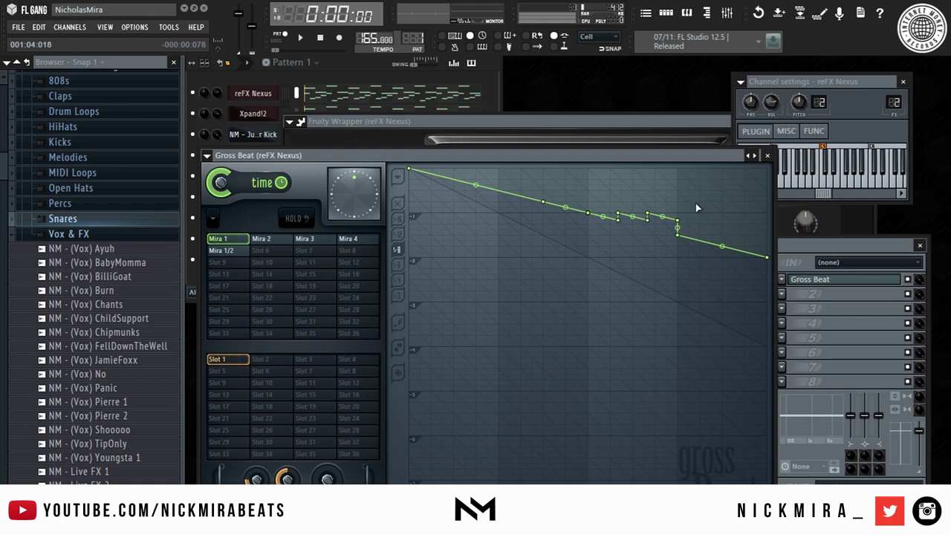
left_click(755, 159)
left_click(803, 231)
left_click(311, 321)
left_click(306, 362)
left_click(270, 360)
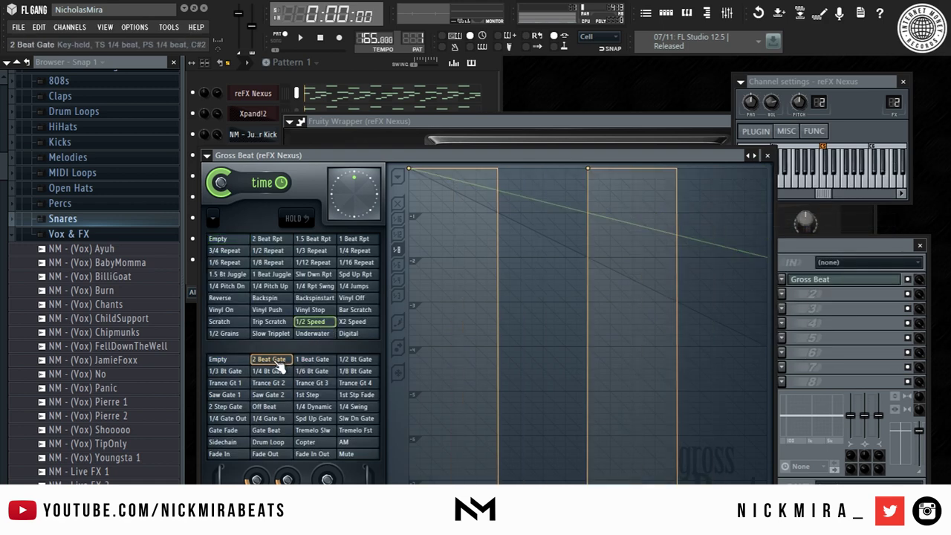
Step: Close Gross Beat and lower the reFX Nexus mixer track to about -6.9 dB during playback
key("space")
key("Escape")
left_click_drag(281, 394, 282, 419)
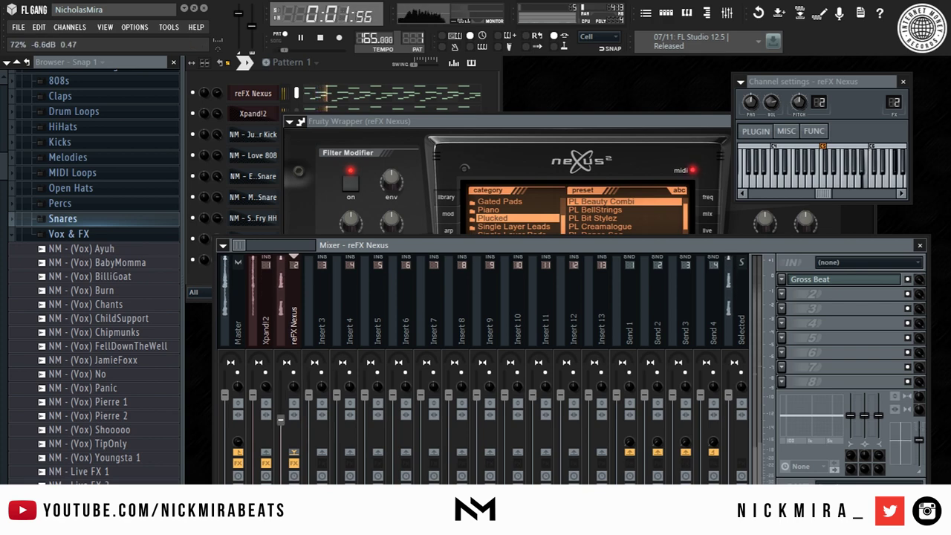
left_click_drag(293, 387, 294, 402)
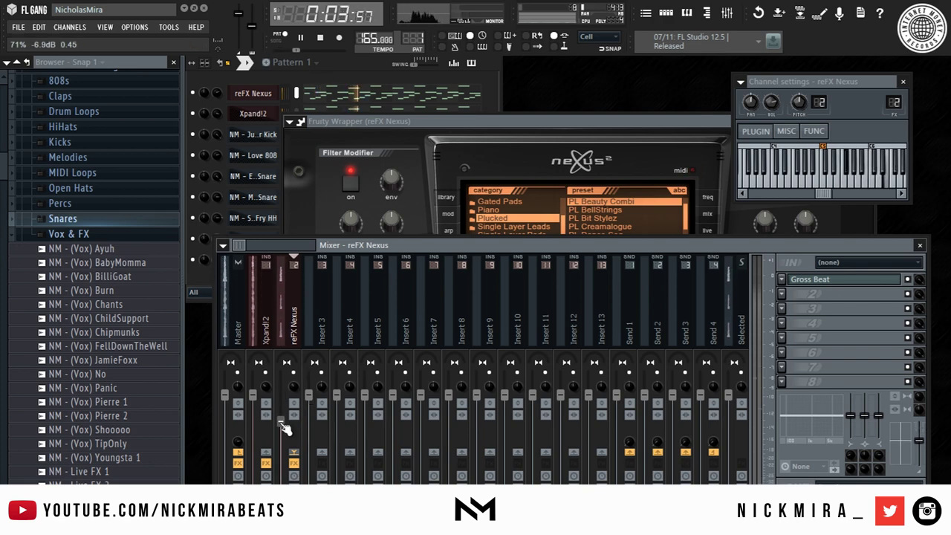
Step: Stop playback, place an Everyday Snare hit on step 9 and open that channel's settings
left_click(213, 215)
key("space")
left_click(396, 175)
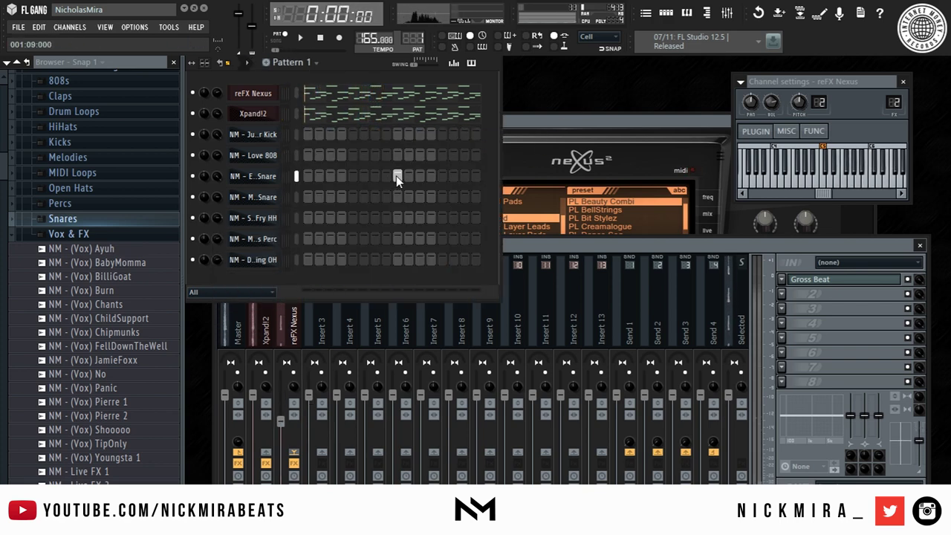
left_click(266, 176)
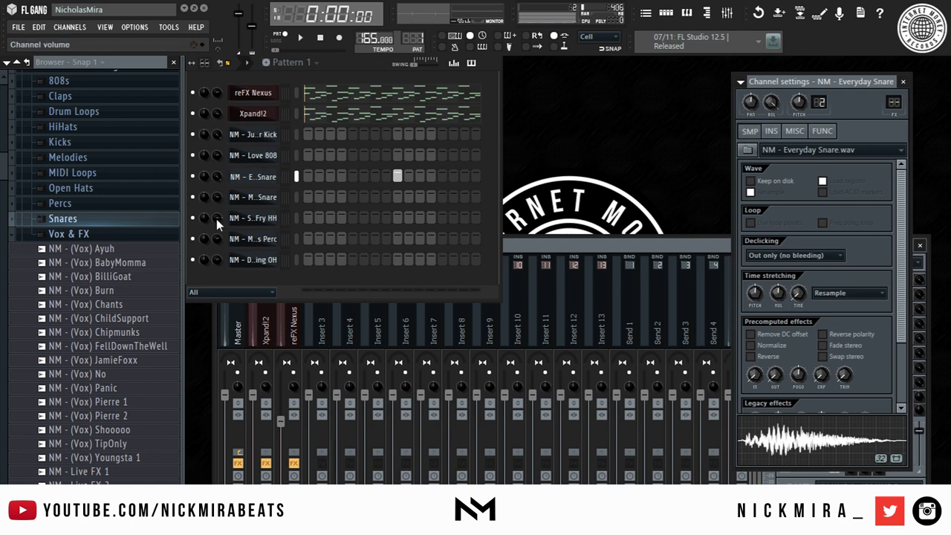
Step: Normalize the MichaelScott Snare and place its hit on beat 3 of all eight bars as piano roll notes
left_click(263, 203)
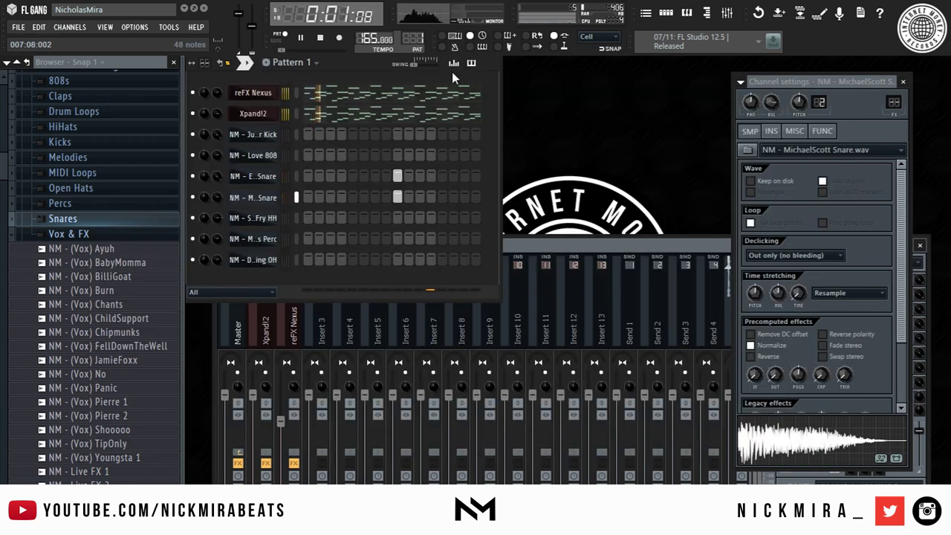
right_click(279, 195)
left_click(330, 197)
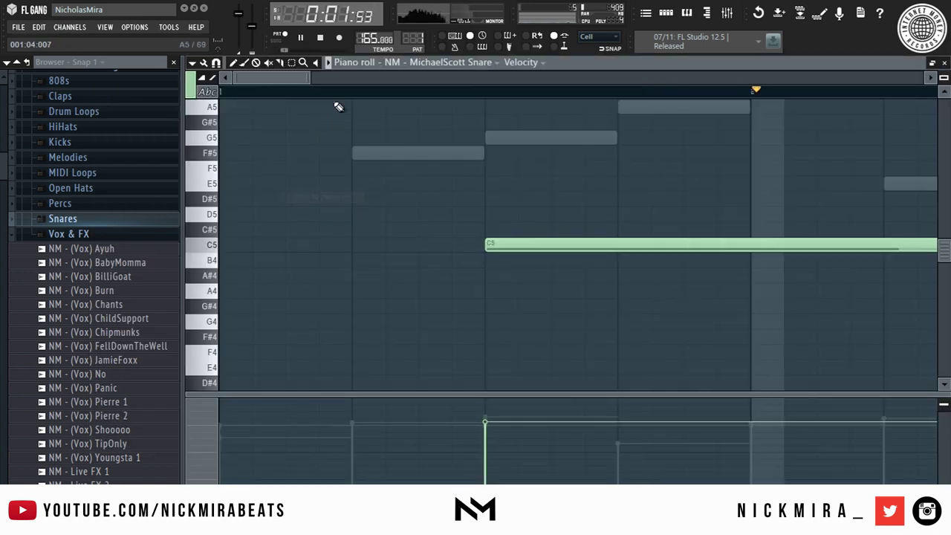
key("Escape")
Step: Add an Everyday Snare hit on step 15 and stop playback
right_click(271, 175)
left_click(395, 186)
key("space")
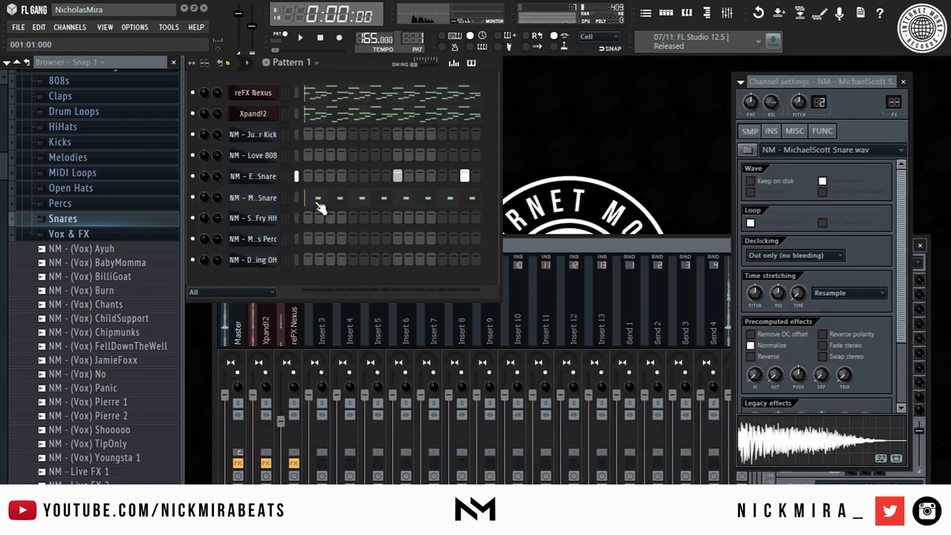
Step: Send the Everyday Snare hits to the piano roll, delete the one on step 15 of bar 2 and shorten the notes
key("space")
right_click(279, 176)
left_click(320, 177)
scroll(342, 97, "down", 6)
key("shift+d")
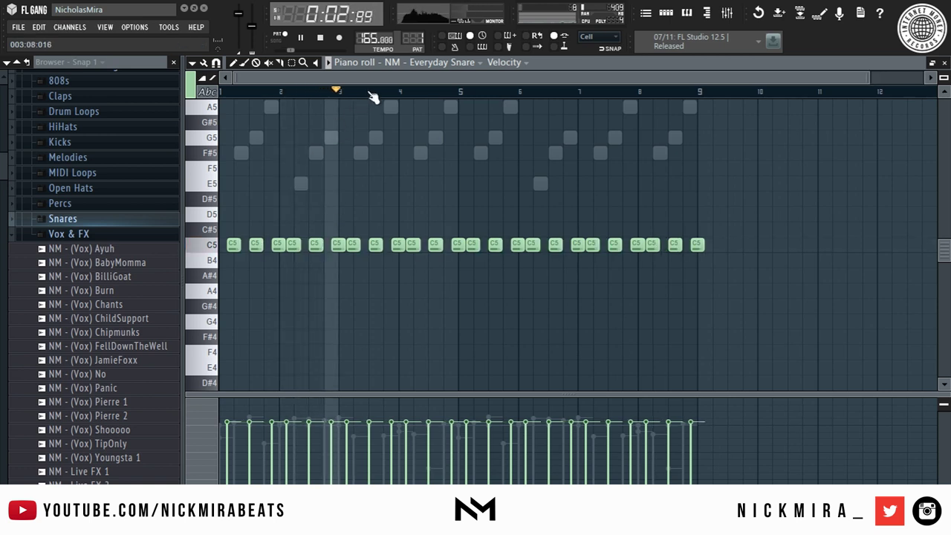
scroll(368, 99, "up", 4)
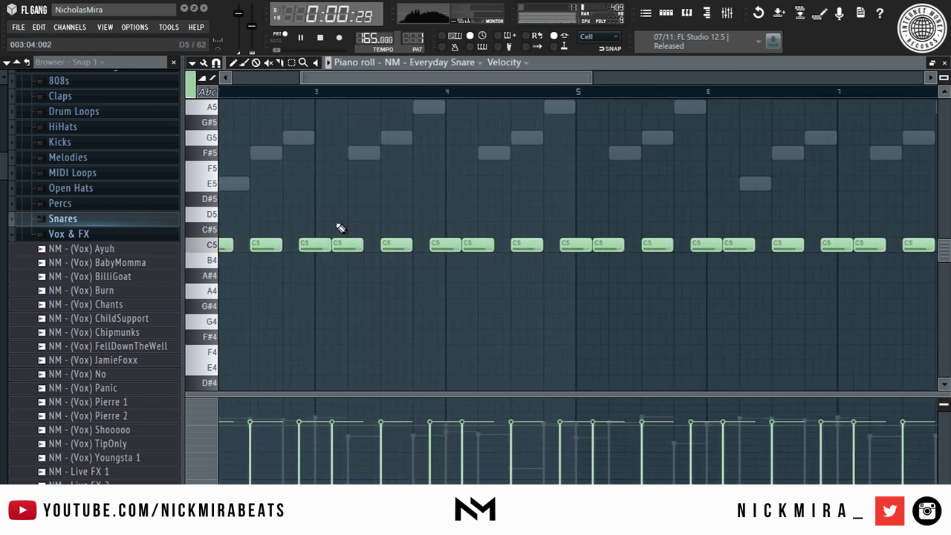
right_click(308, 249)
key("shift+d")
Step: Replace the Everyday Snare notes in bars 5 to 8 with a copy of bars 1 to 4
scroll(515, 95, "down", 3)
left_click_drag(768, 178, 460, 313)
key("Delete")
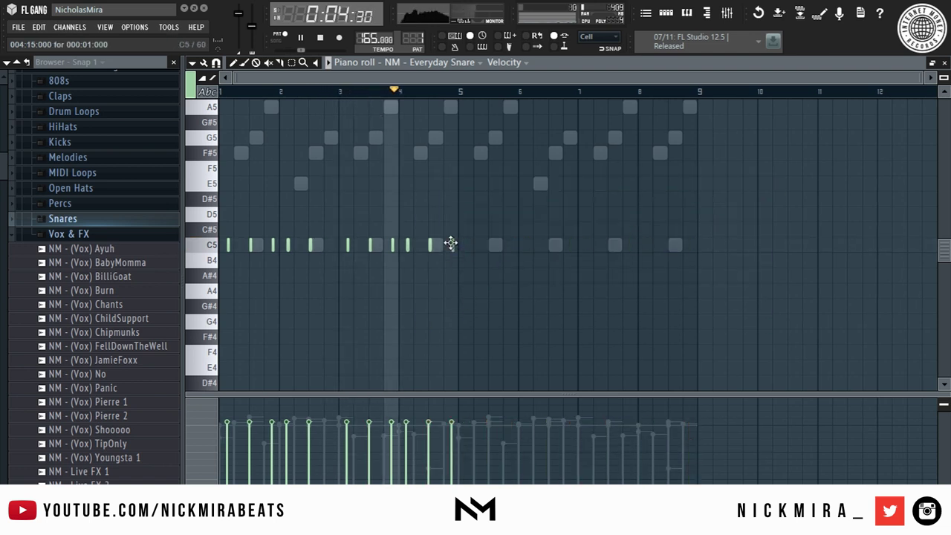
key("ctrl+a")
left_click_drag(451, 243, 696, 277)
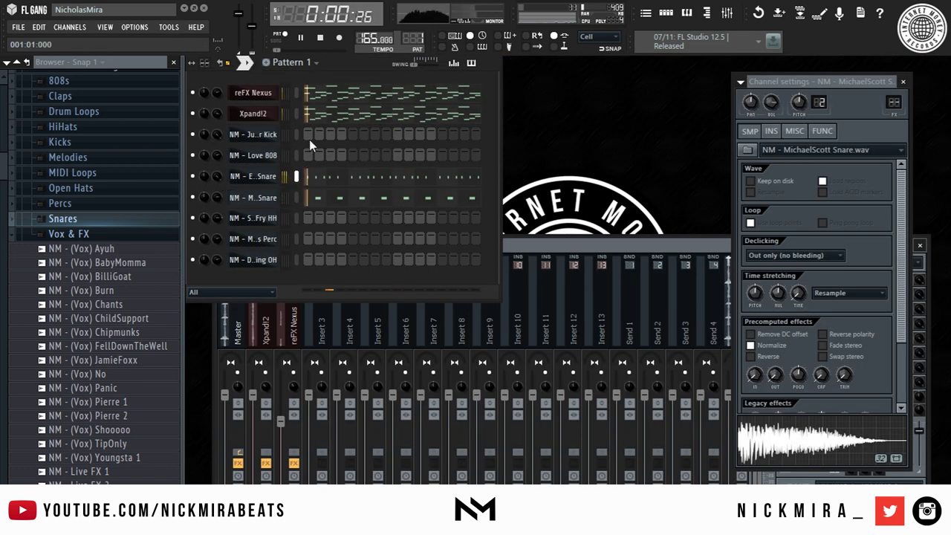
Step: Program full-velocity Jumper Kick hits on steps 1 and 13 and send them to the piano roll
key("space")
left_click(236, 155)
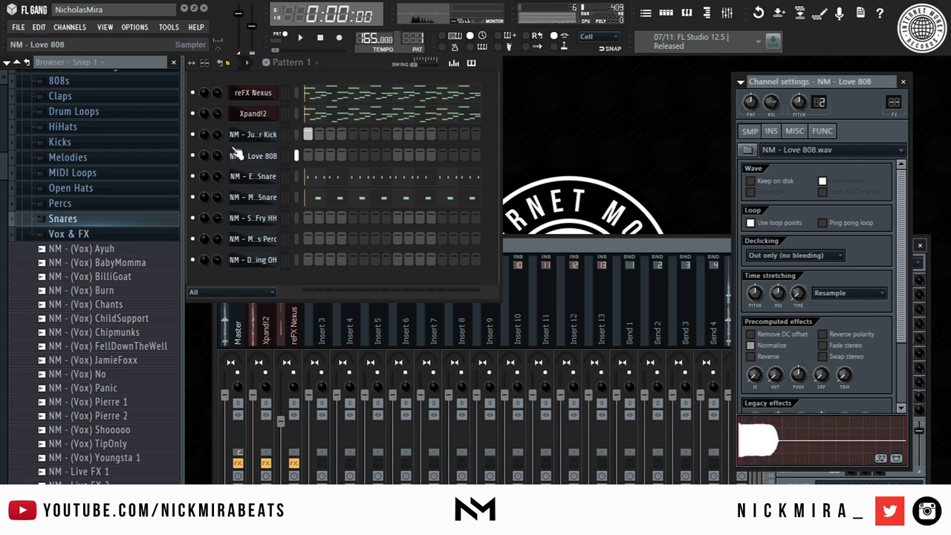
left_click(266, 137)
left_click(454, 63)
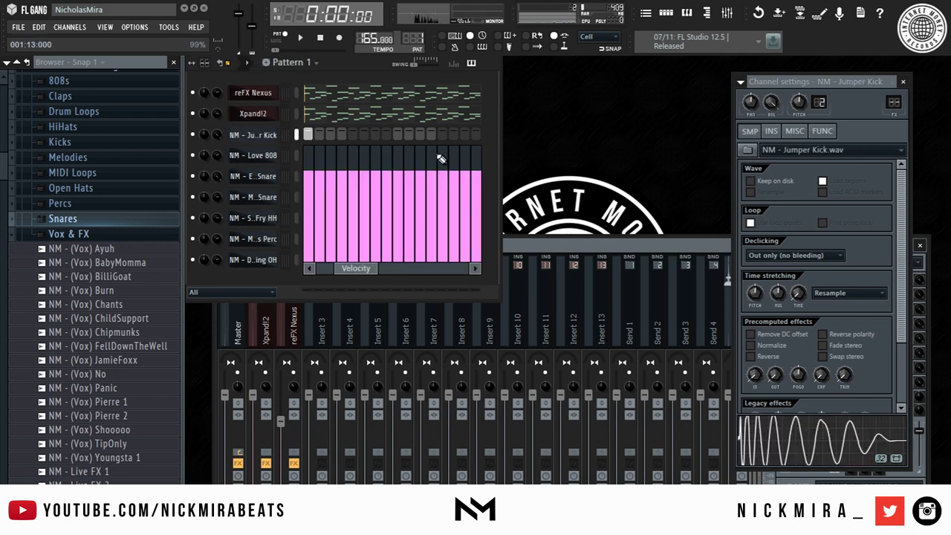
right_click(288, 136)
left_click(318, 132)
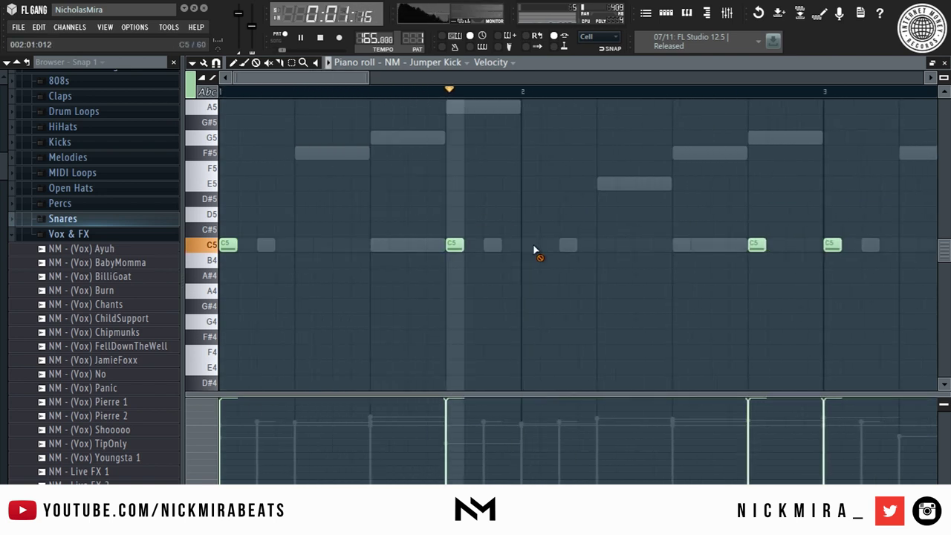
Step: Add a kick on beat 2 of bar 2 and delete those on step 13 of bars 2 and 3 and step 1 of bar 4
left_click(603, 246)
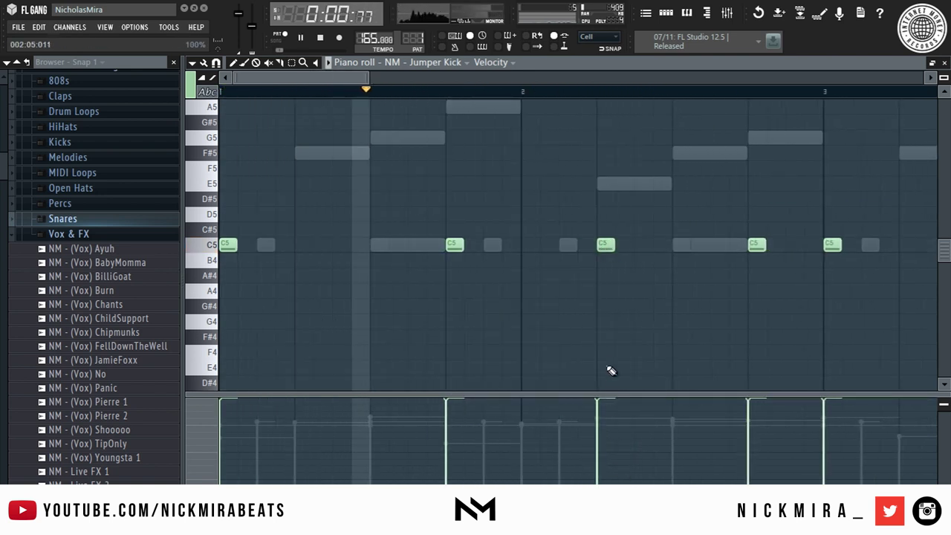
scroll(543, 100, "down", 5)
right_click(361, 246)
right_click(460, 246)
right_click(440, 246)
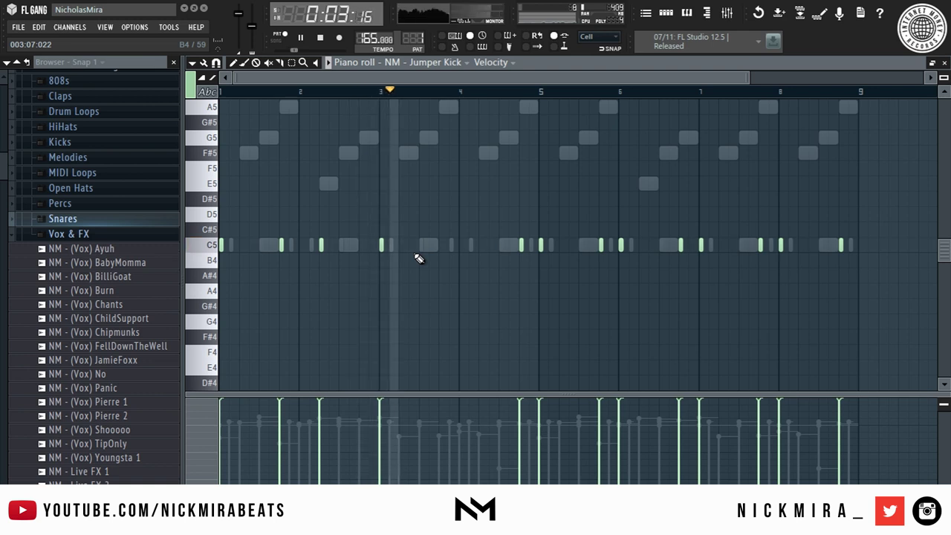
Step: Move the bar 4 kicks to steps 5 and 11, add one on step 5 of bar 3, and extend all notes end to end
left_click(481, 247)
right_click(520, 247)
left_click(511, 248)
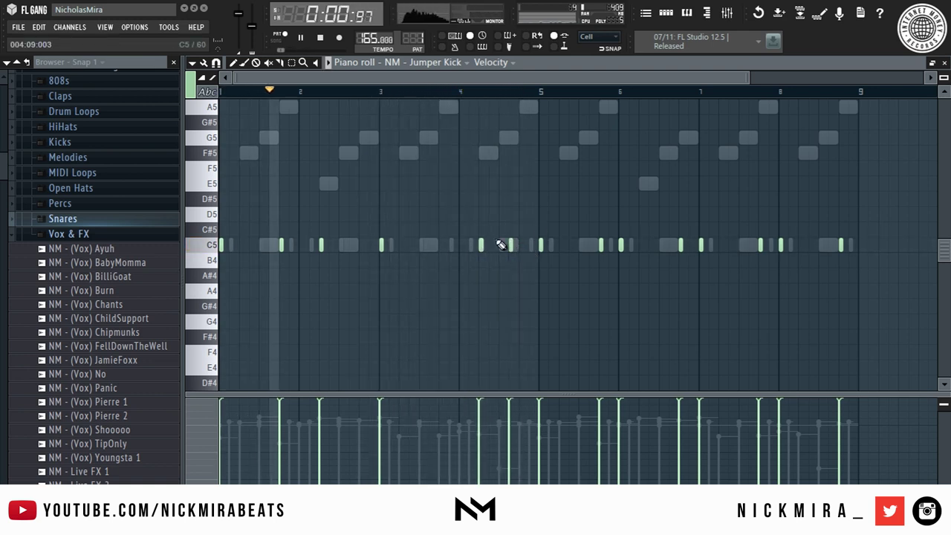
key("ctrl+l")
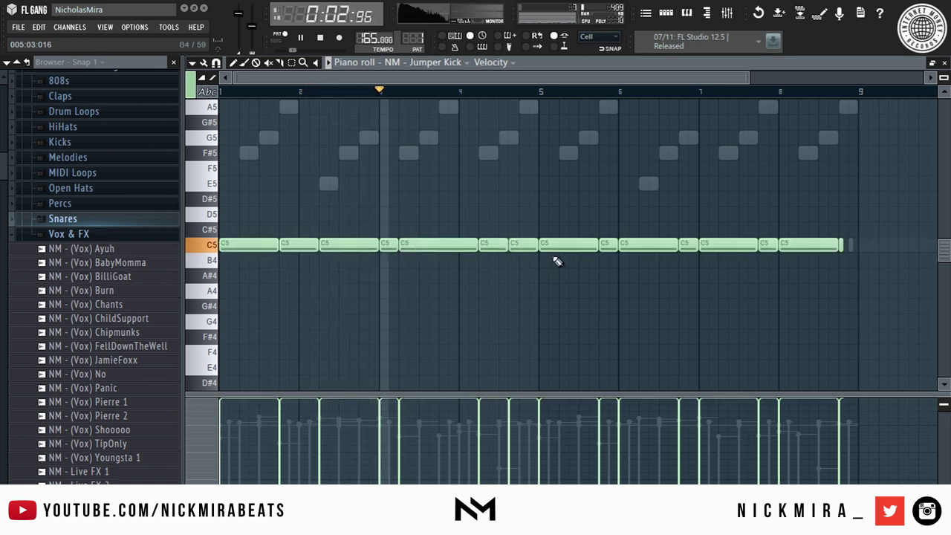
Step: Replace kick bars 5 to 8 with a copy of the first four bars and shorten all the kick notes
left_click_drag(559, 223, 890, 299)
key("Delete")
key("ctrl+b")
key("ctrl+d")
key("space")
scroll(547, 91, "up", 3)
key("shift+d")
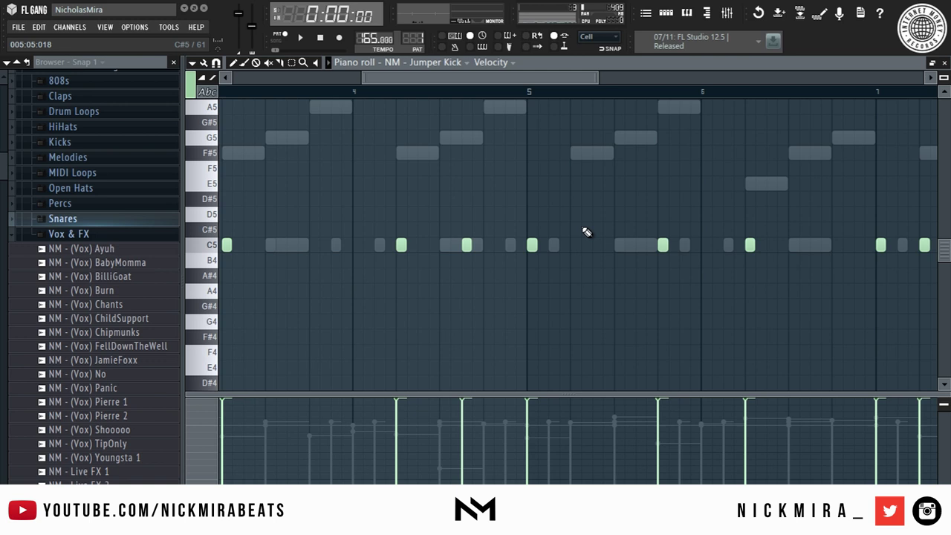
key("Escape")
key("space")
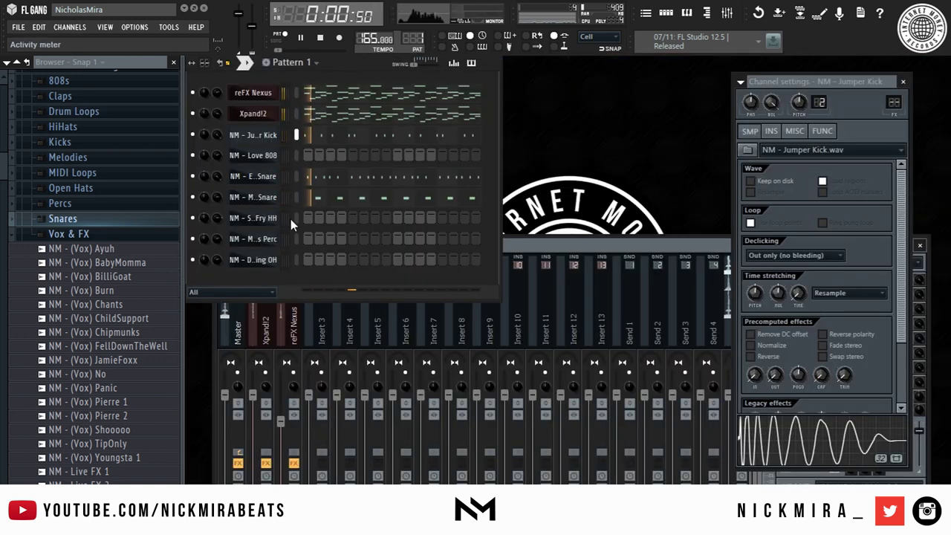
Step: Fill the ShoestringFrenchFry HH channel on every second step and audition it with its channel settings open
right_click(288, 220)
left_click(335, 312)
key("space")
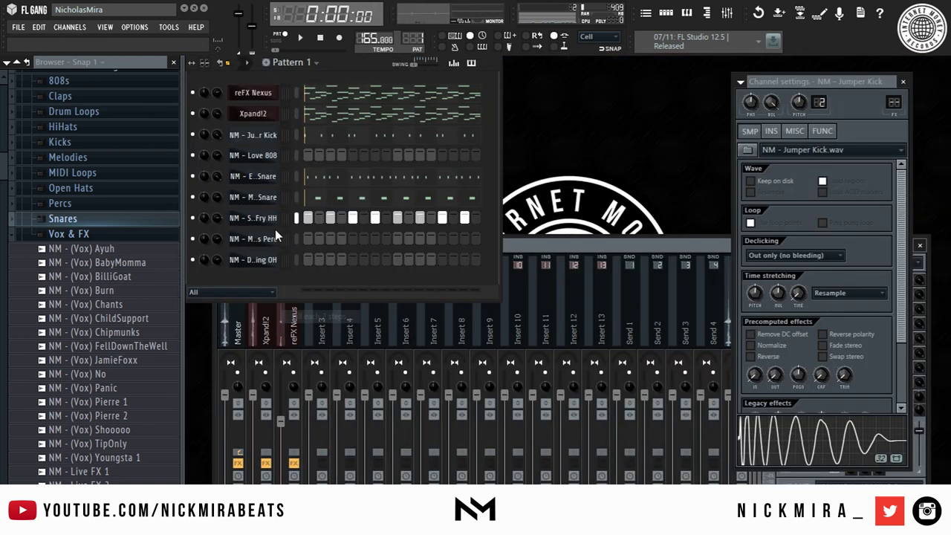
left_click(271, 221)
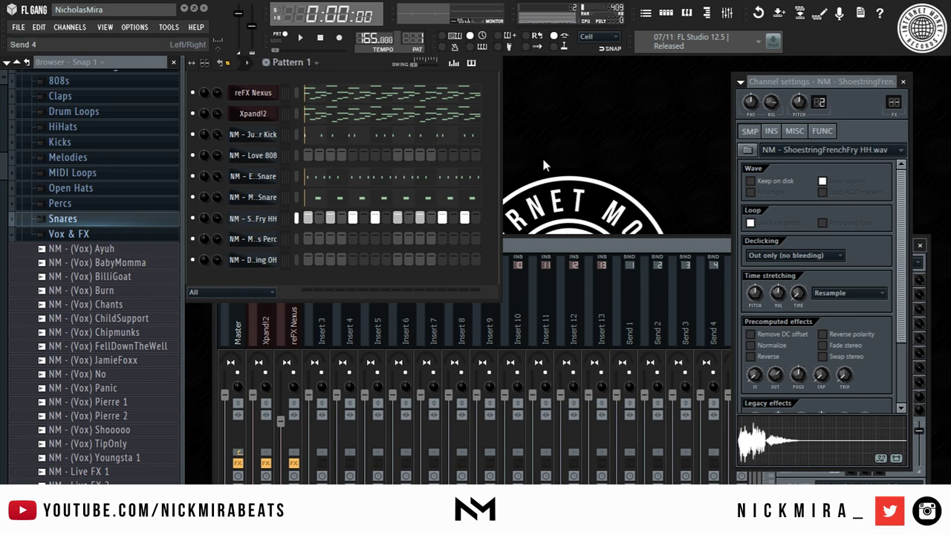
left_click(246, 221)
left_click(251, 222)
key("space")
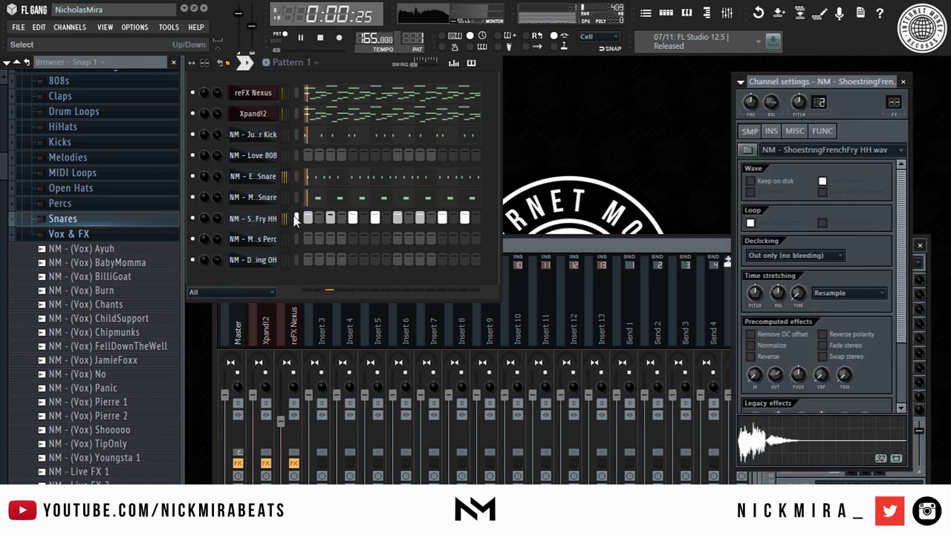
Step: Send the hi-hats to the piano roll and chop a lower-velocity A4 roll from a two-step note late in bar 4
right_click(277, 217)
left_click(312, 218)
scroll(342, 99, "down", 5)
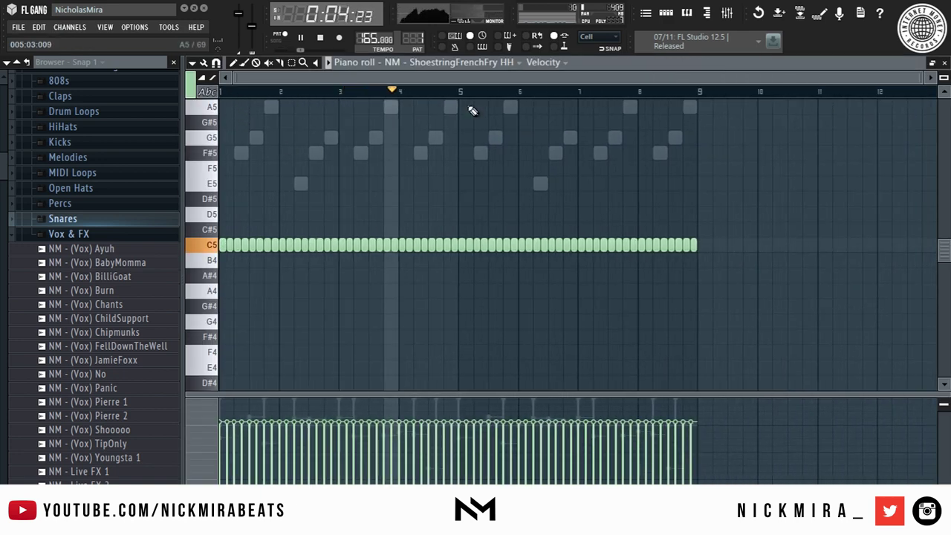
scroll(475, 98, "up", 4)
key("space")
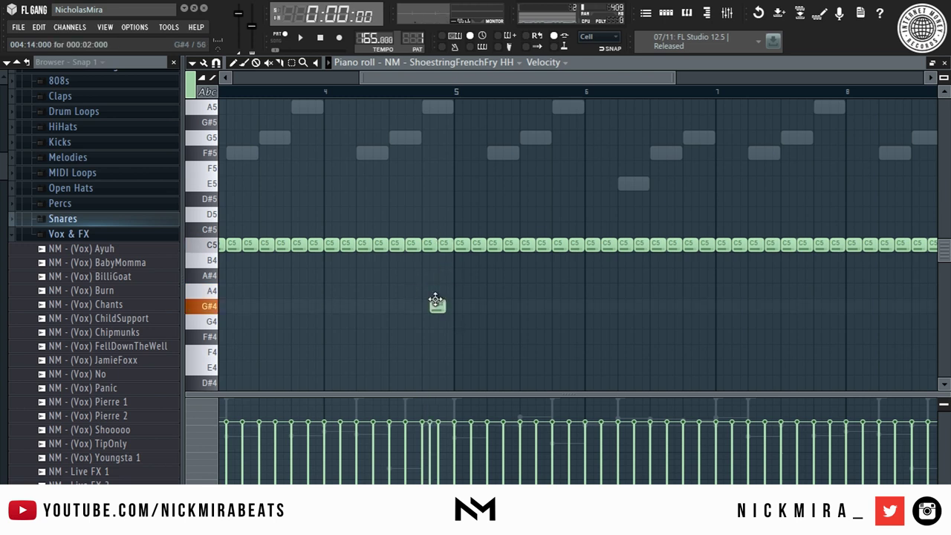
left_click_drag(463, 269, 413, 331)
scroll(391, 339, "down", 1)
key("ctrl+u")
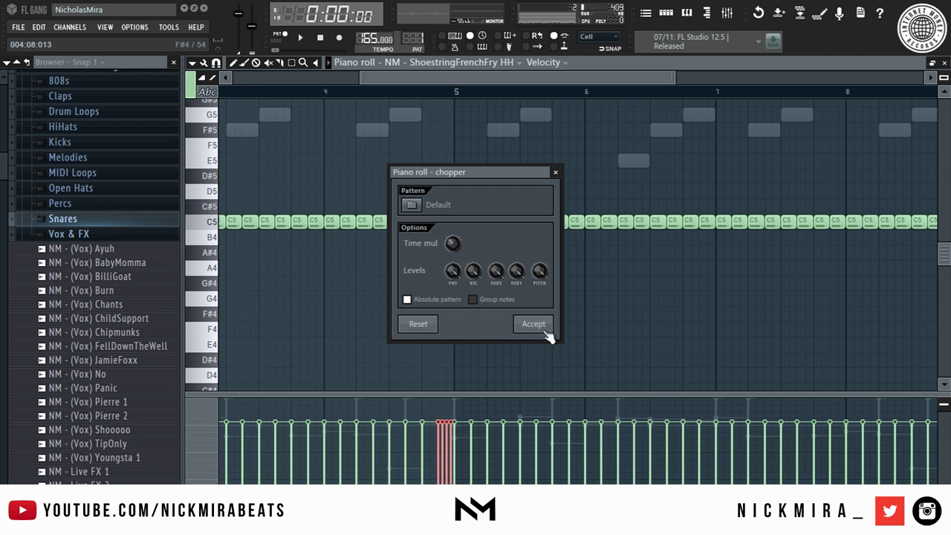
left_click(545, 331)
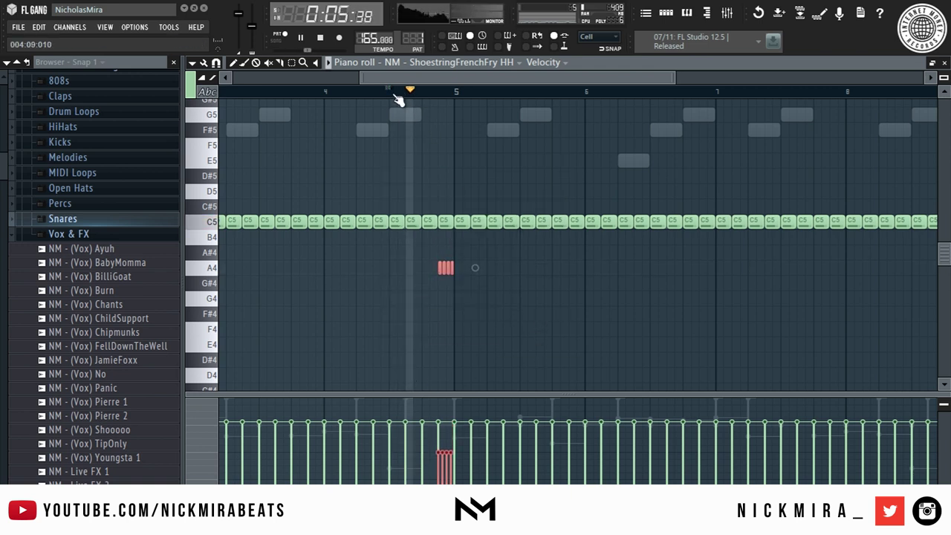
Step: Shift the hi-hat roll to beat 4 of bar 4 and replace bars 5 to 8 with a copy of the first four bars
key("space")
key("space")
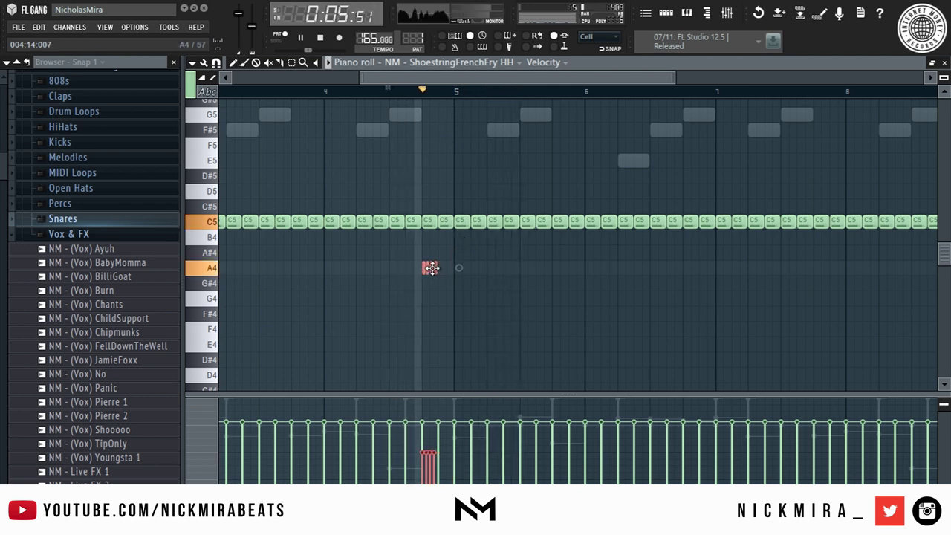
scroll(443, 264, "down", 2)
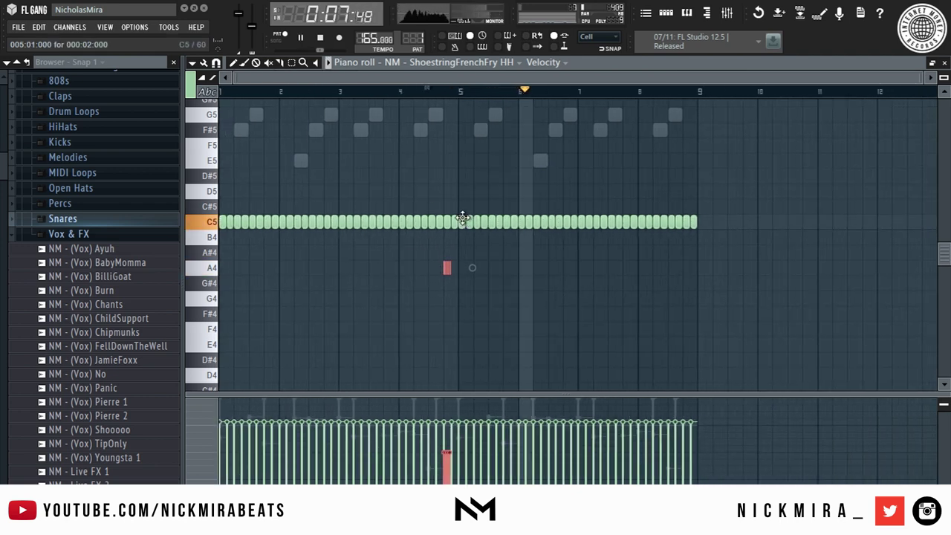
left_click_drag(461, 217, 796, 313)
key("Delete")
key("ctrl+b")
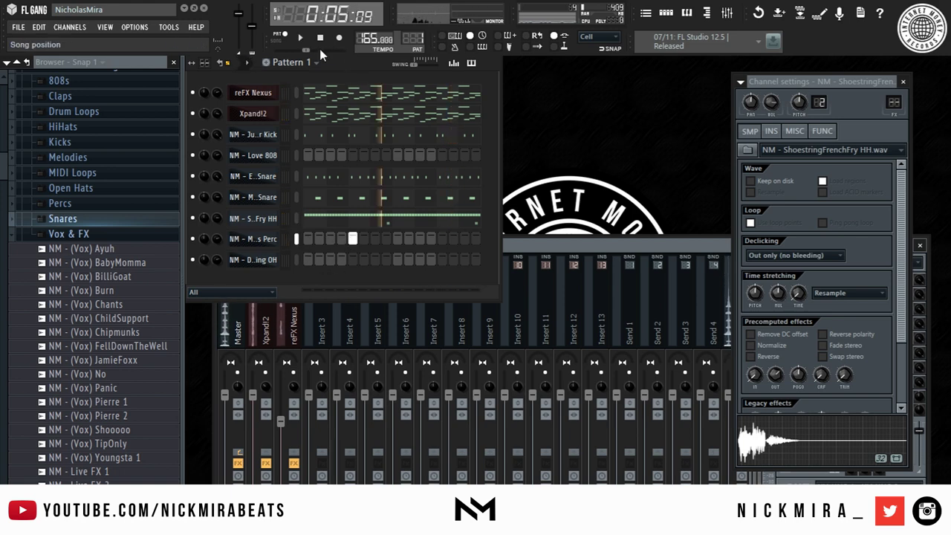
Step: Send the Medals Perc hits to the piano roll and delete all except those in bars 1 and 5
key("space")
right_click(272, 239)
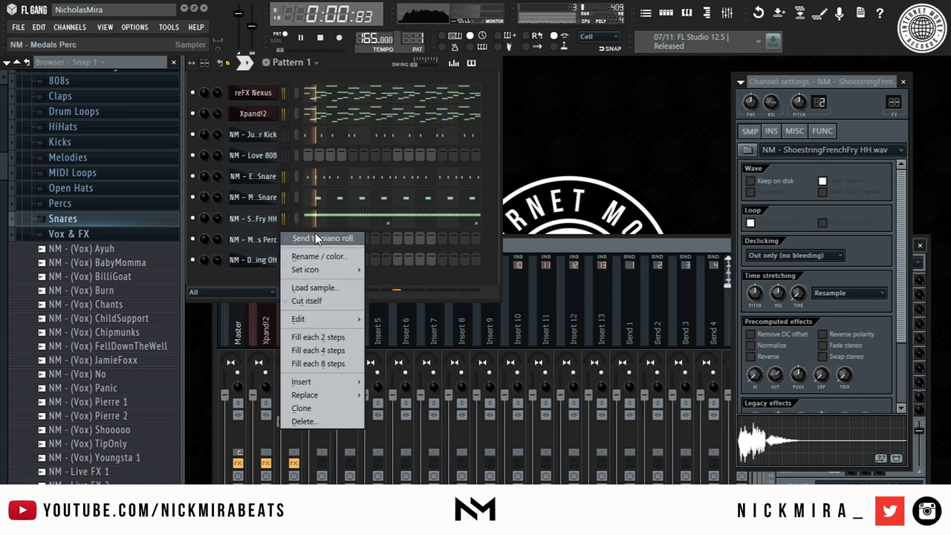
left_click(315, 235)
scroll(329, 210, "down", 5)
right_click(323, 245)
right_click(384, 246)
right_click(444, 246)
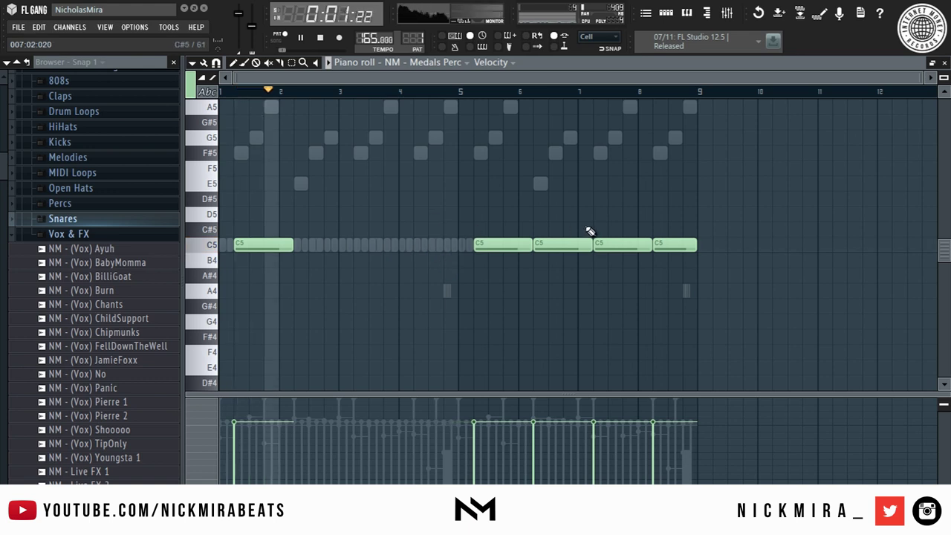
right_click(563, 245)
right_click(624, 245)
right_click(675, 246)
key("F7")
key("space")
key("space")
Step: Send the Dripping OH hits to the piano roll and delete the ones in bars 1 and 5
right_click(252, 260)
left_click(315, 257)
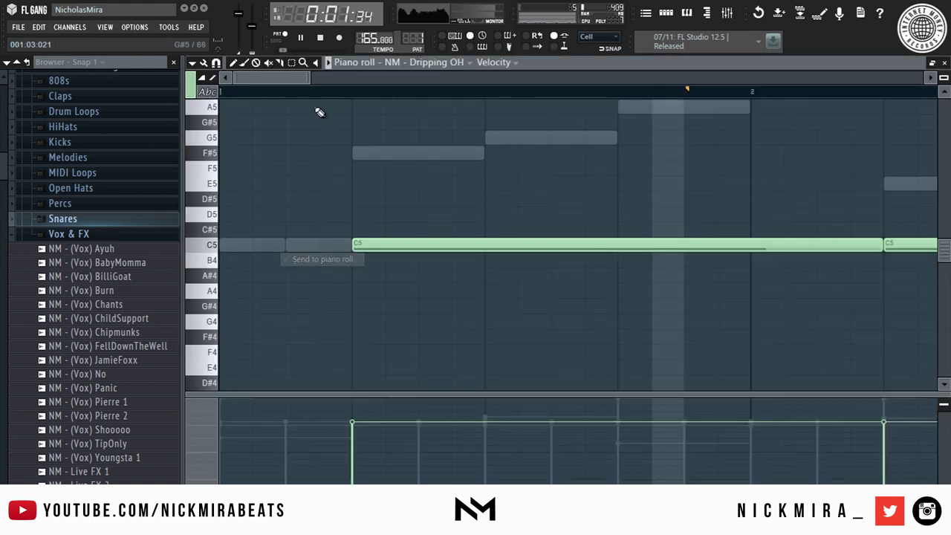
scroll(332, 94, "down", 5)
right_click(268, 245)
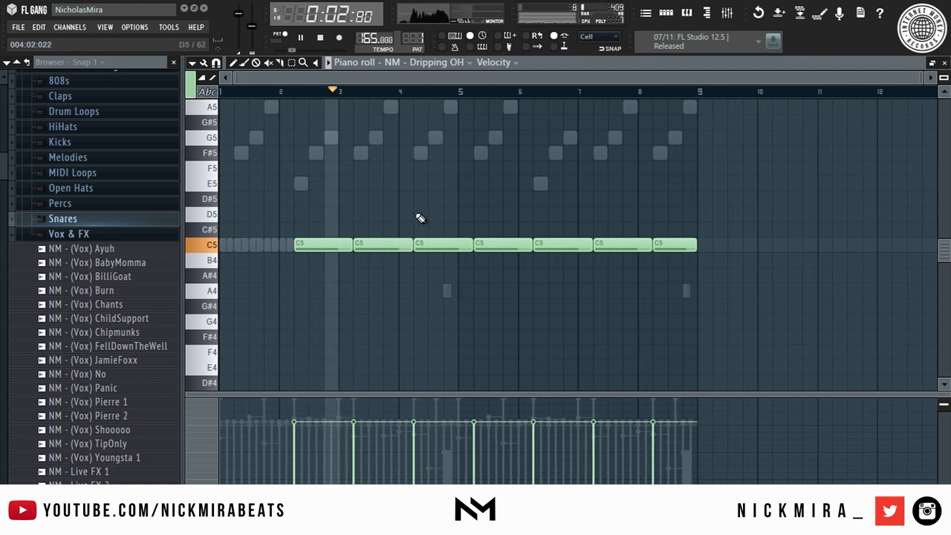
right_click(511, 245)
left_click_drag(694, 245, 590, 208)
key("F7")
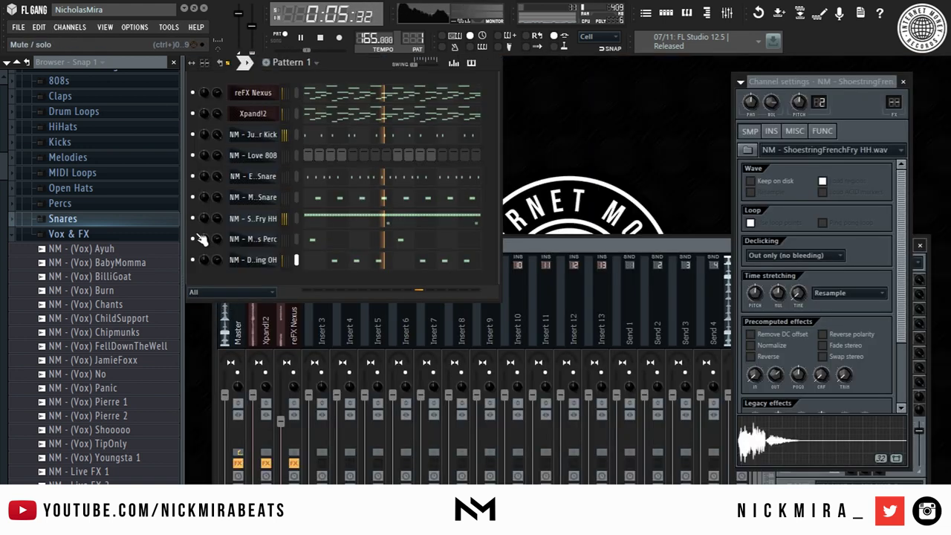
Step: Copy the Jumper Kick notes into the Love 808 piano roll and extend them end to end
right_click(272, 136)
left_click(268, 159)
key("space")
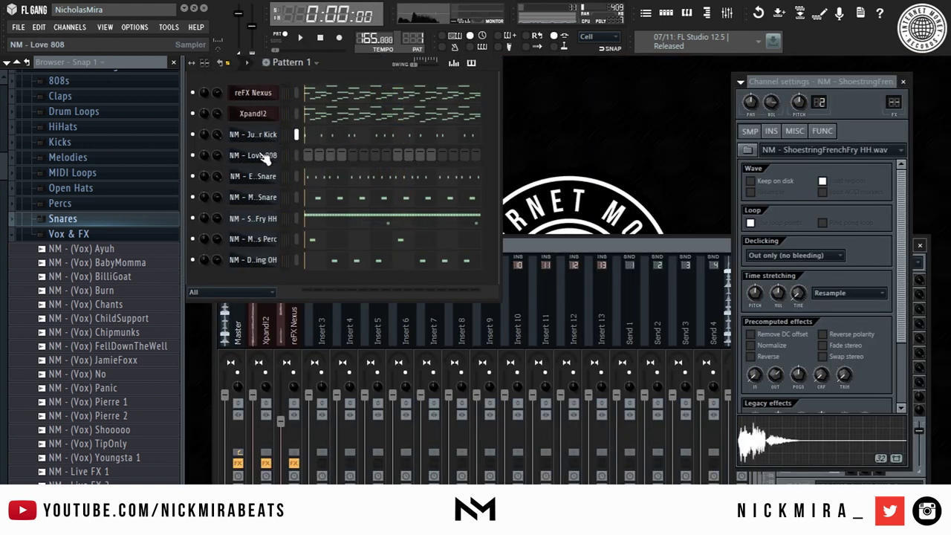
right_click(265, 153)
key("Escape")
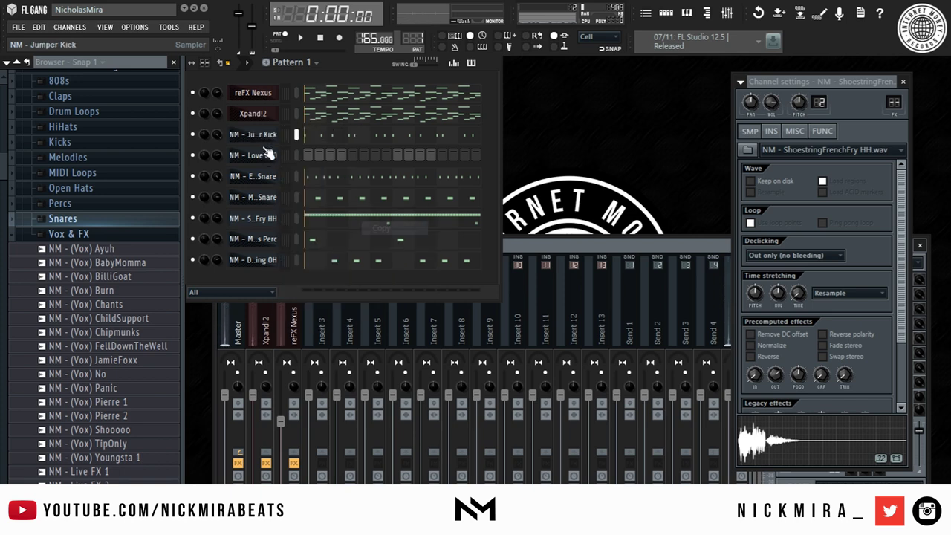
right_click(268, 156)
left_click(320, 155)
scroll(356, 97, "down", 3)
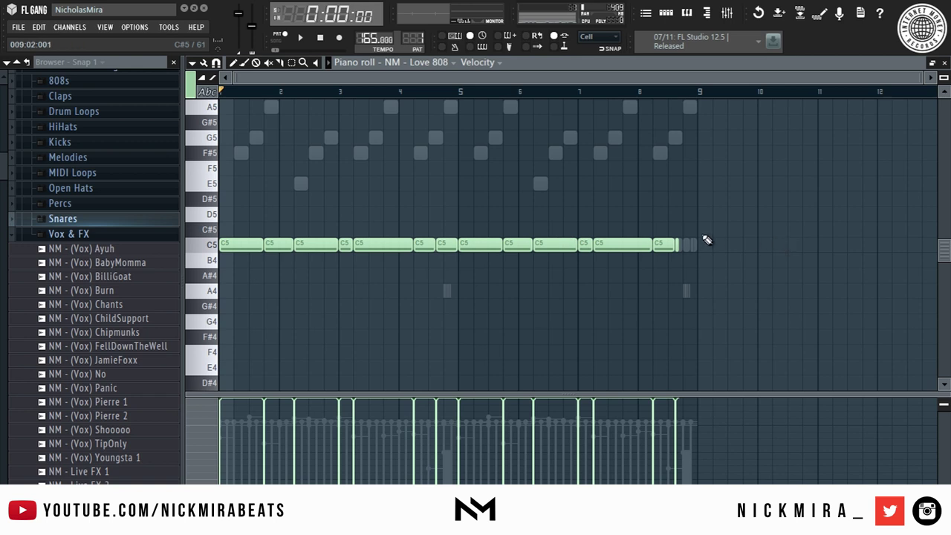
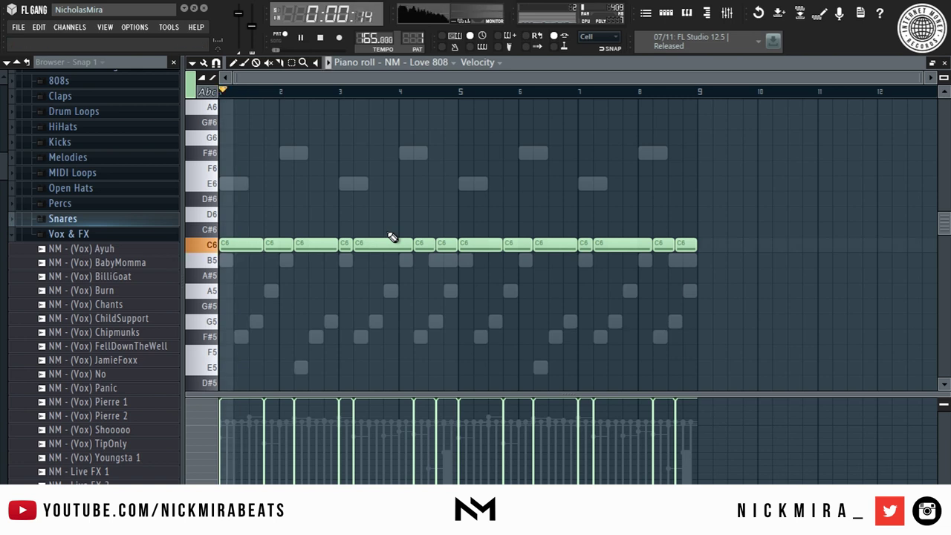
Step: Transpose the Love 808 notes down to E4 and raise the short note at the start of bar 3 to E5
key("shift+Down")
key("shift+Down")
key("space")
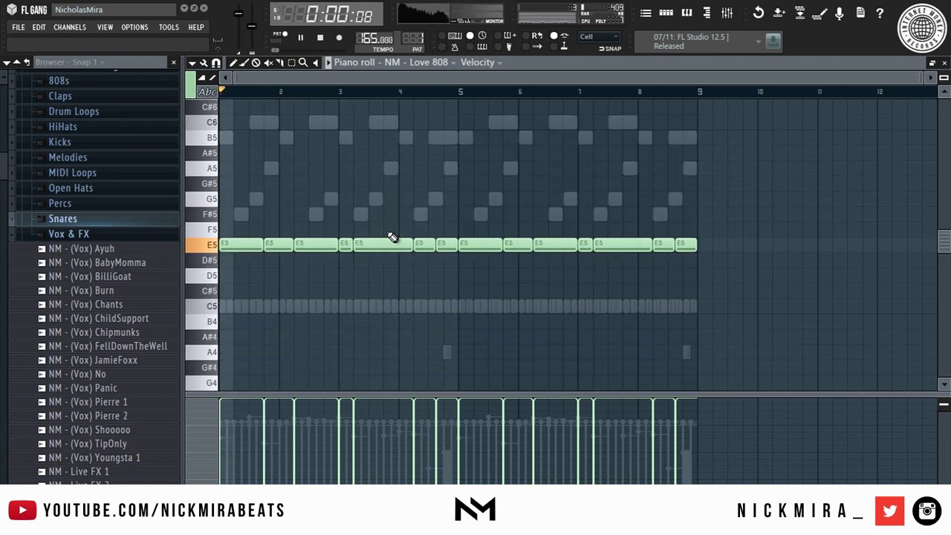
key("ctrl+Down")
left_click(344, 245)
key("ctrl+Up")
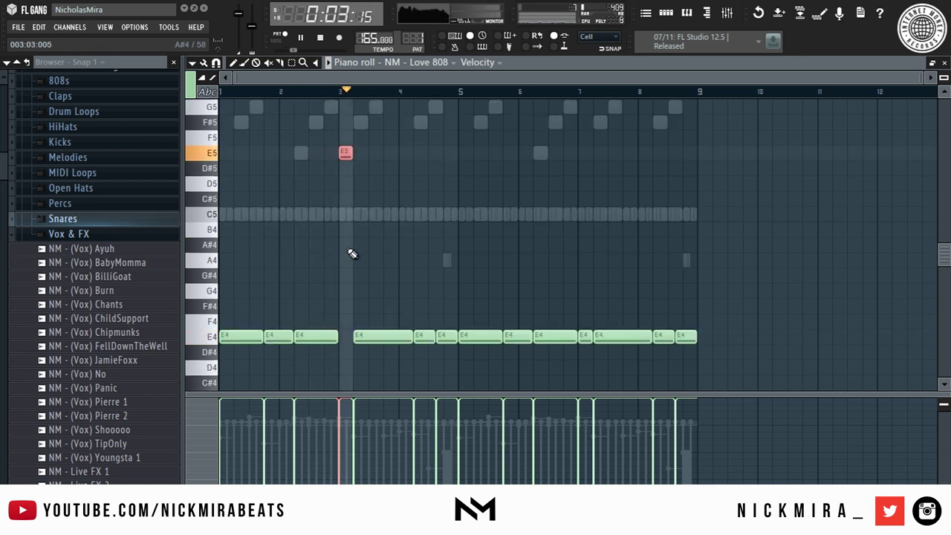
Step: Raise the last Love 808 note of bar 4 to C5 and replay the end of the bar
left_click(446, 336)
key("ctrl+Up")
key("shift+Down")
key("shift+Down")
key("shift+Down")
key("shift+Down")
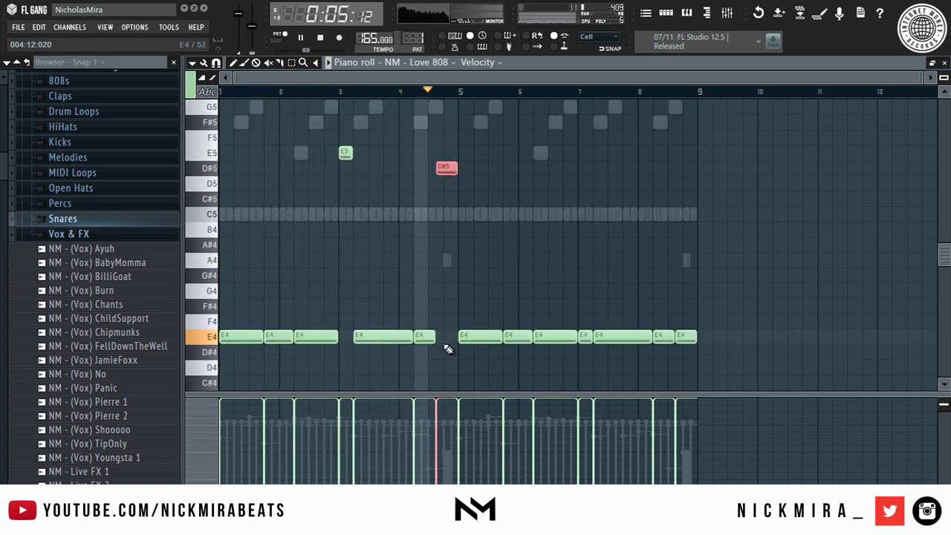
left_click_drag(456, 99, 435, 105)
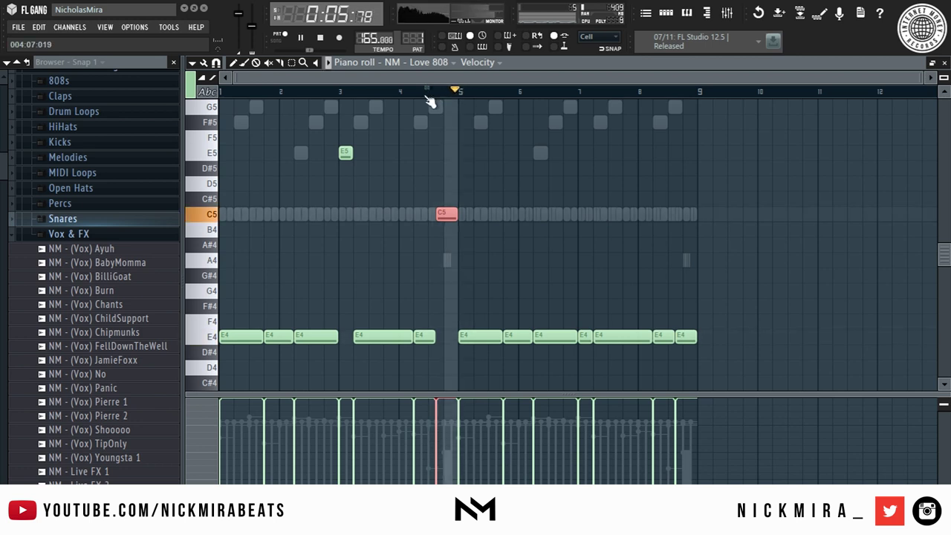
Step: Try the last Love 808 note of bar 4 an octave up at B5 and settle it on B4
left_click(429, 96)
key("ctrl+Up")
left_click(427, 96)
key("shift+Down")
left_click(427, 96)
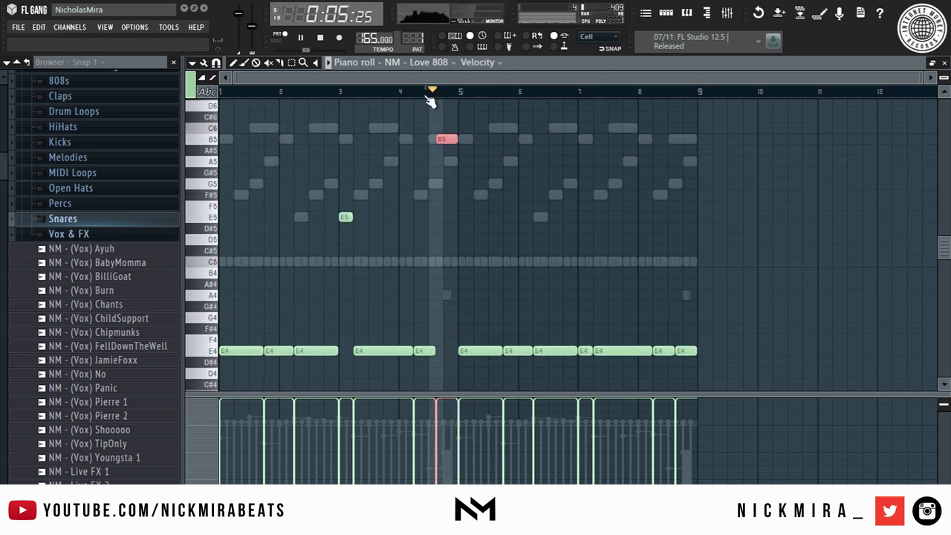
key("ctrl+Down")
left_click(428, 96)
left_click_drag(427, 97, 4, 106)
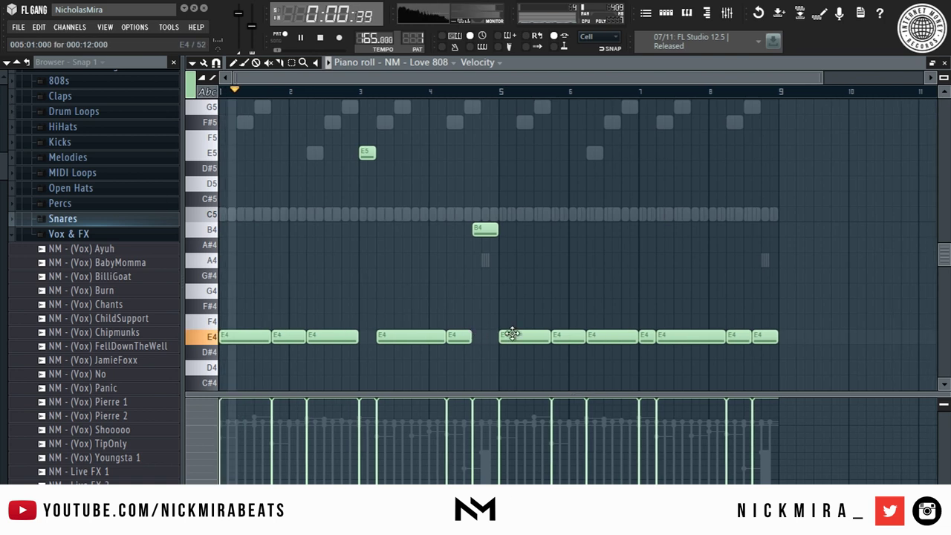
Step: Replace the Love 808 notes in bars 5 to 8 with a duplicate of bars 1 to 4 and close the piano roll
left_click_drag(499, 325, 778, 374)
key("Delete")
key("ctrl+b")
key("ctrl+d")
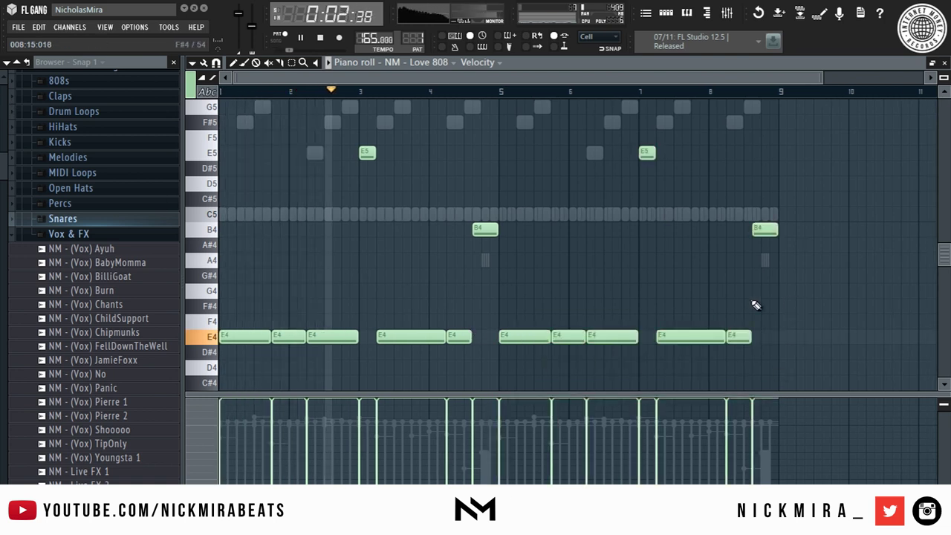
key("Escape")
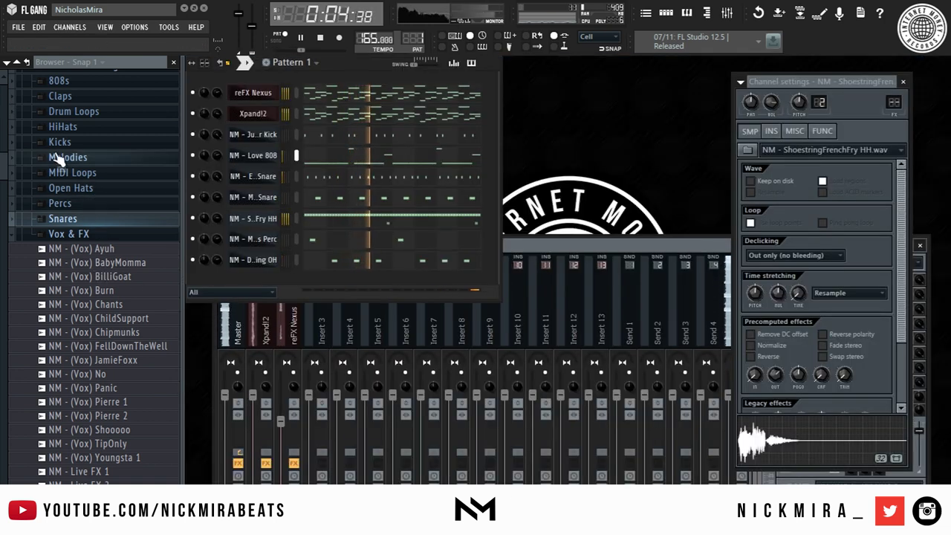
Step: Insert an Omnisphere instrument channel above the reFX Nexus channel
right_click(274, 91)
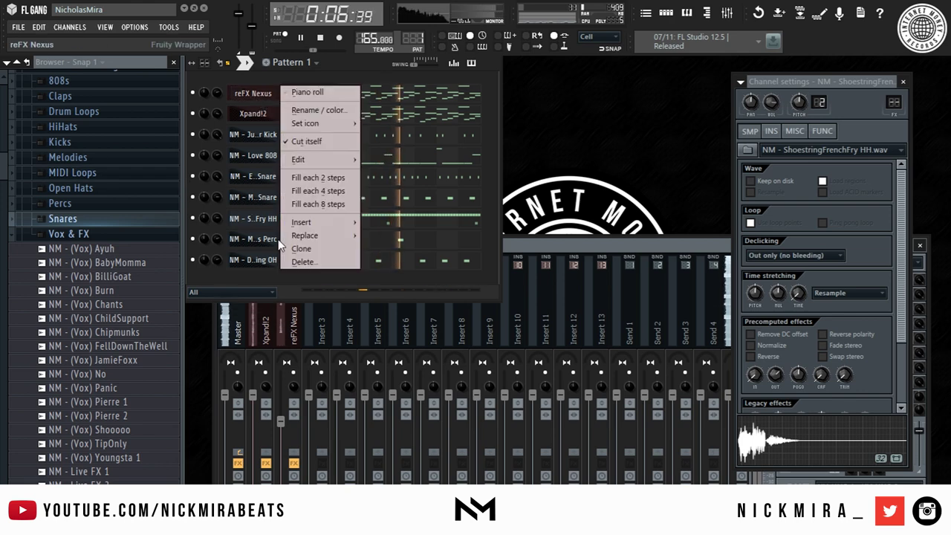
mouse_move(326, 222)
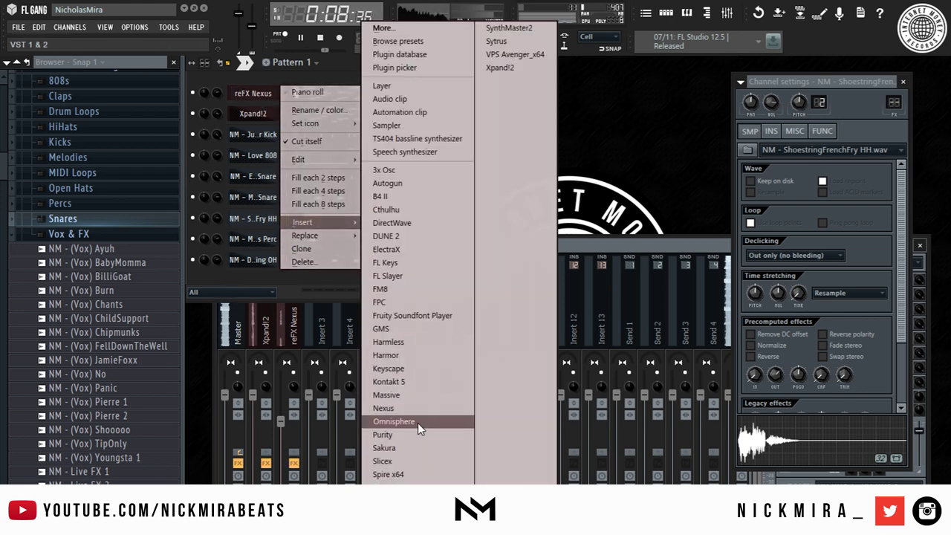
left_click(418, 421)
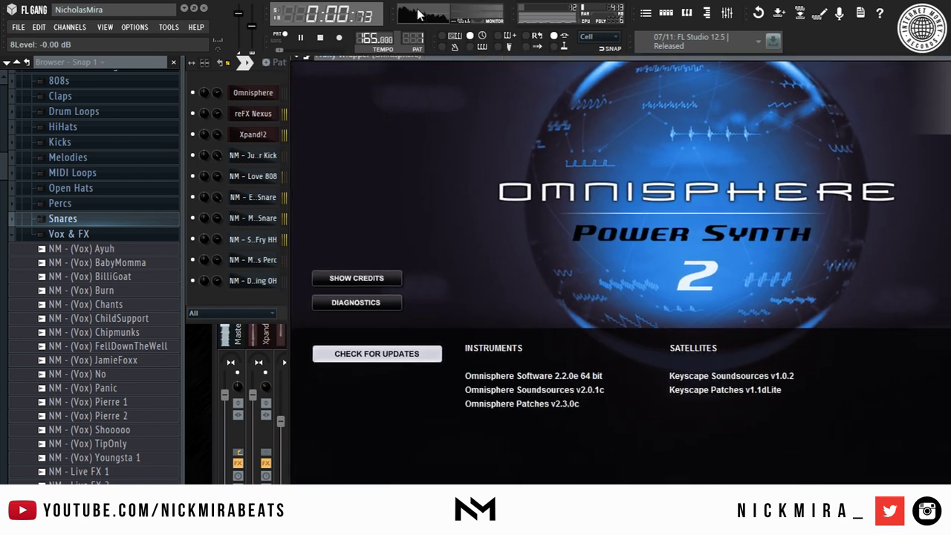
Step: Load the In Memorium 2 patch from Omnisphere's Bells and Vibes category
scroll(340, 253, "down", 1)
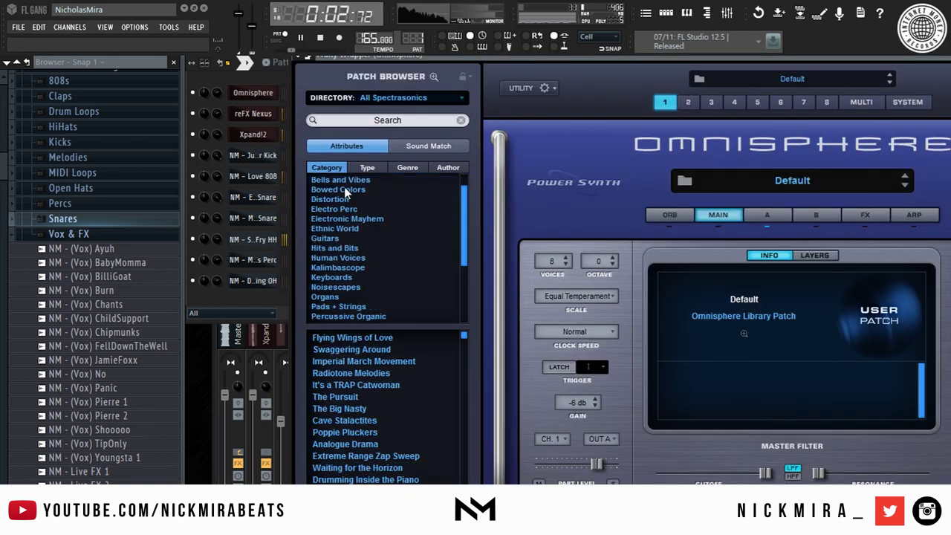
scroll(341, 200, "up", 1)
left_click(354, 203)
scroll(349, 394, "down", 4)
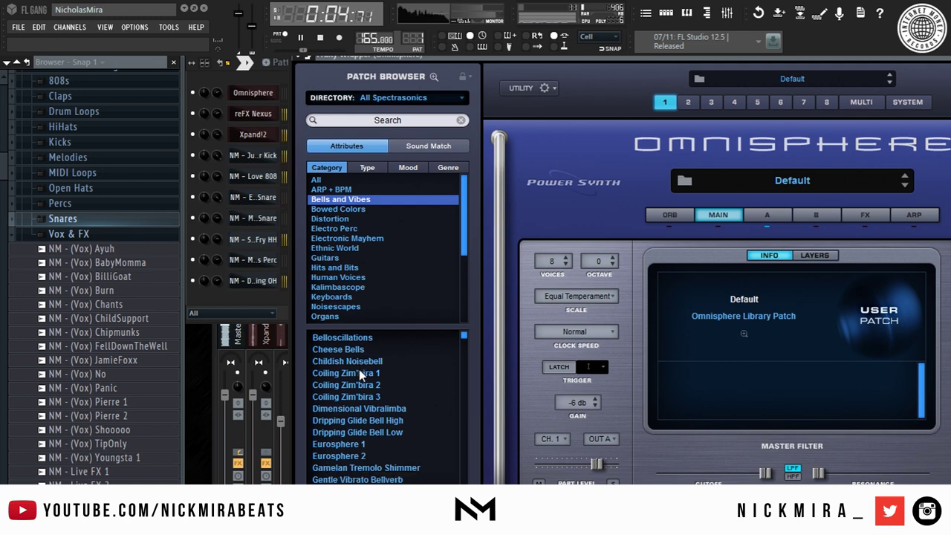
scroll(333, 388, "down", 3)
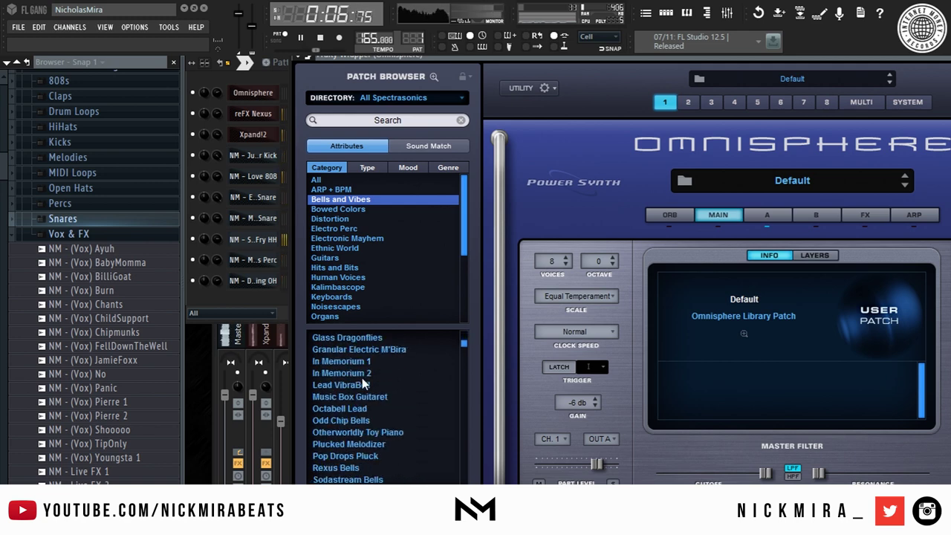
Step: Copy the reFX Nexus melody notes into the Omnisphere channel
right_click(264, 119)
key("e")
key("c")
right_click(265, 96)
key("e")
key("p")
Step: Route Omnisphere to mixer Insert 3 and copy the reFX Nexus mixer track's state with its effects onto it
left_click(280, 346)
left_click(314, 318)
right_click(316, 318)
mouse_move(434, 304)
left_click(529, 306)
right_click(294, 312)
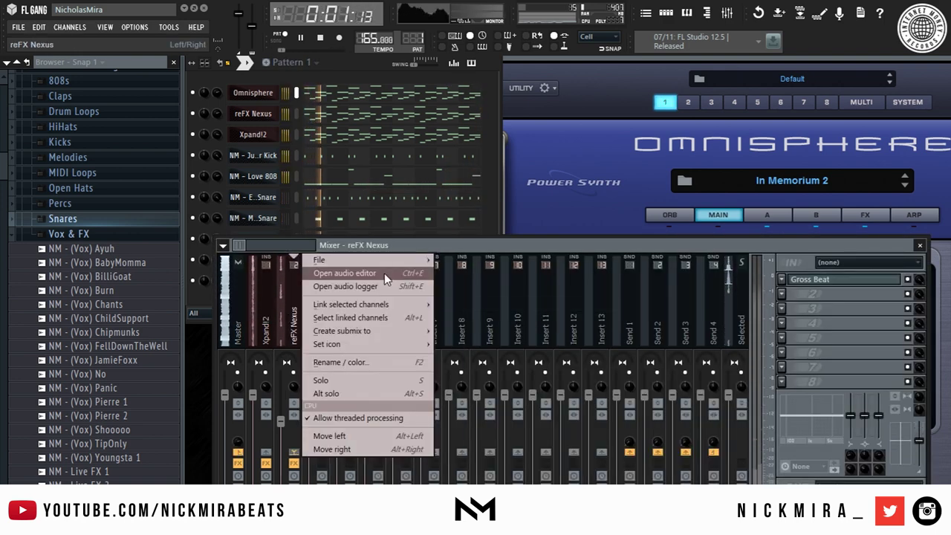
mouse_move(423, 259)
left_click_drag(502, 275, 324, 318)
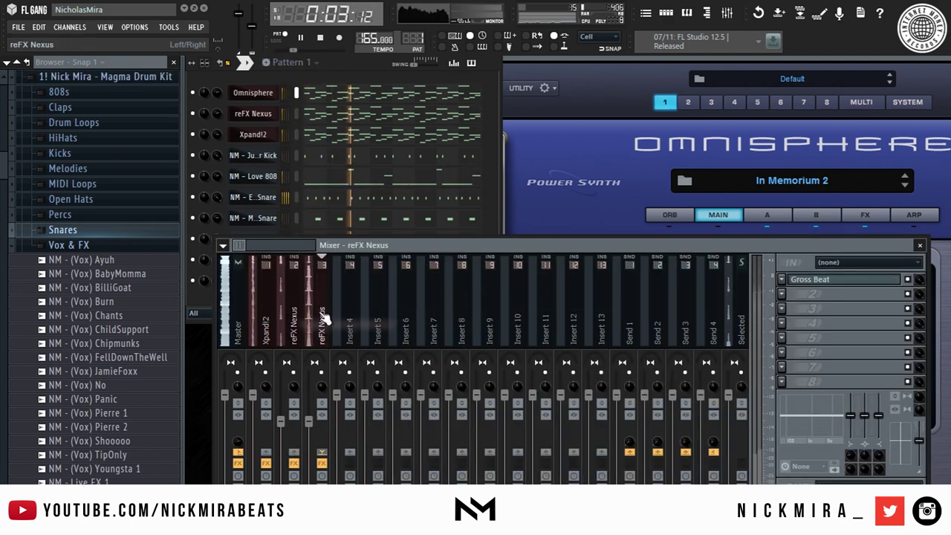
Step: Transpose the Omnisphere melody up an octave, compress its timing and duplicate it to fill the eight bars
key("F7")
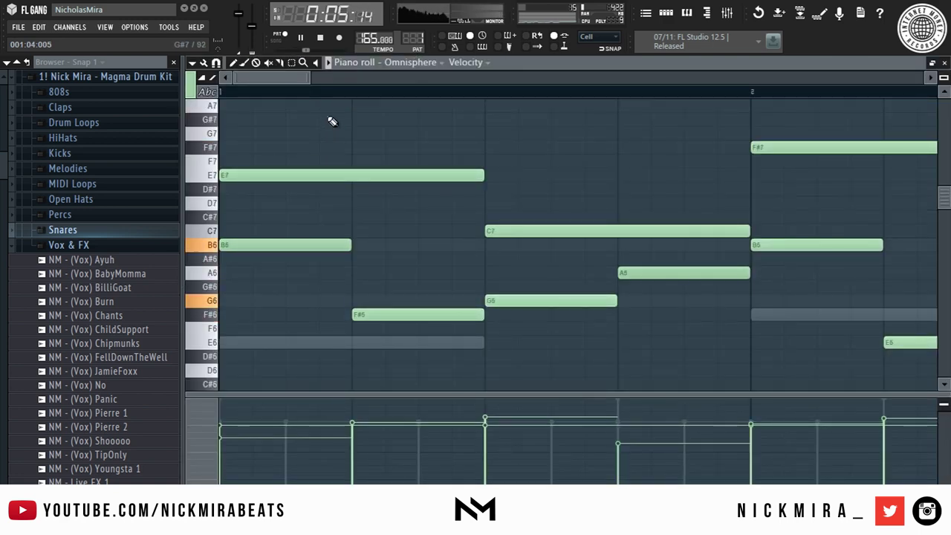
scroll(350, 96, "down", 5)
key("ctrl+a")
left_click_drag(564, 250, 511, 253)
key("ctrl+d")
key("ctrl+b")
key("F7")
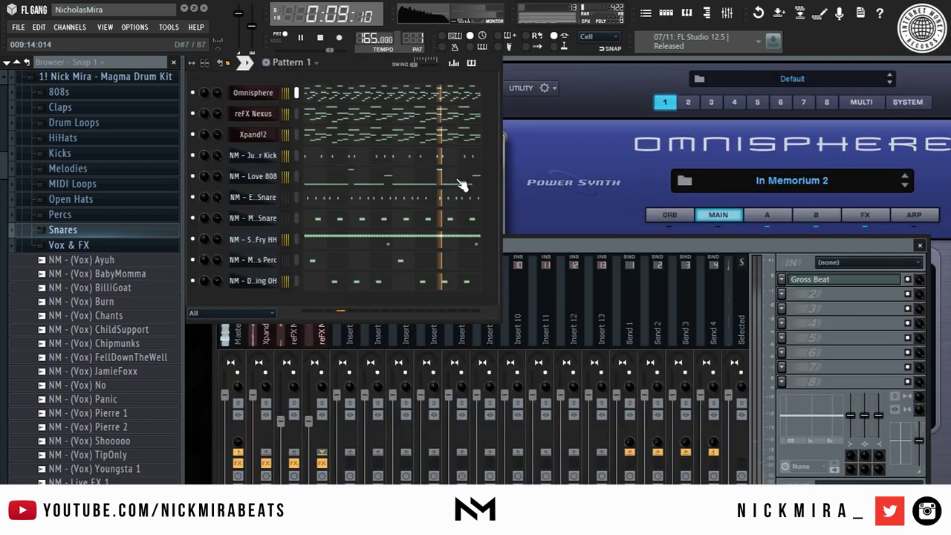
Step: Solo the Omnisphere channel, raise its channel volume to about 86% and its Insert 3 fader to about -3.7 dB
key("space")
key("space")
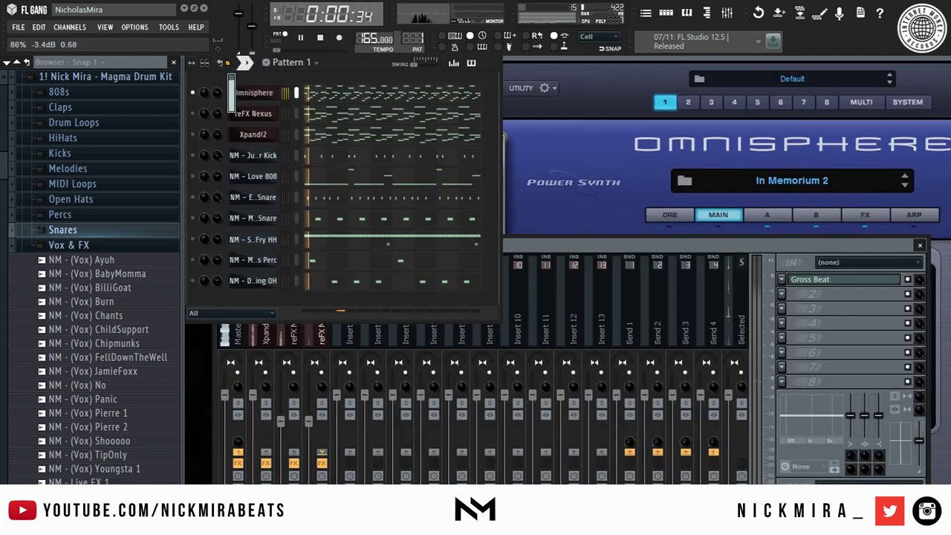
left_click(319, 389)
left_click_drag(309, 421, 309, 409)
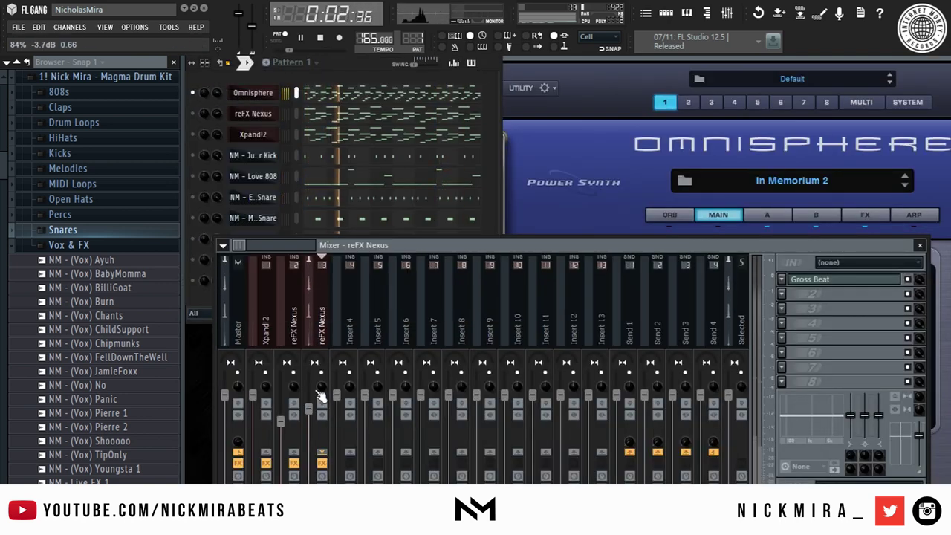
Step: Bring the reFX Nexus and Xpand!2 channels back in alongside Omnisphere, leaving the drums and 808 muted
right_click(321, 388)
left_click(200, 110)
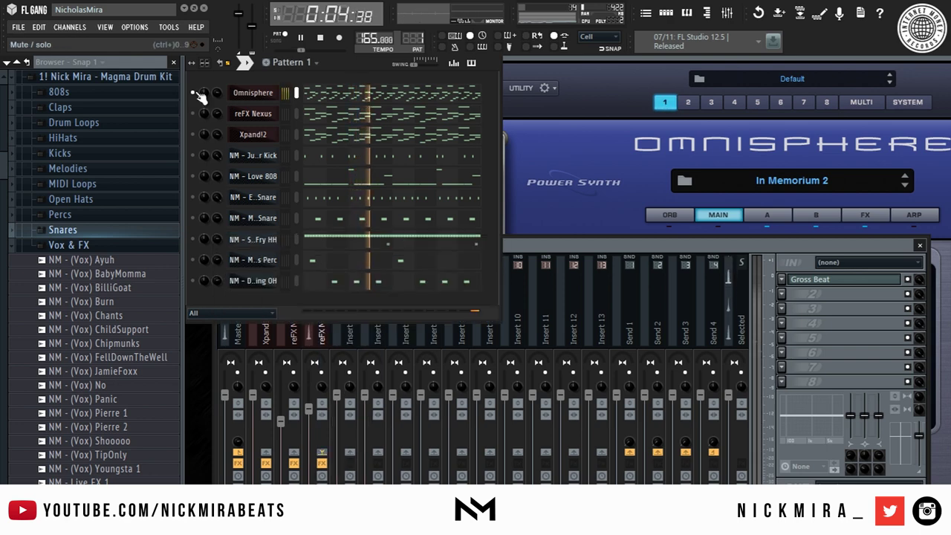
right_click(205, 93)
left_click(209, 99)
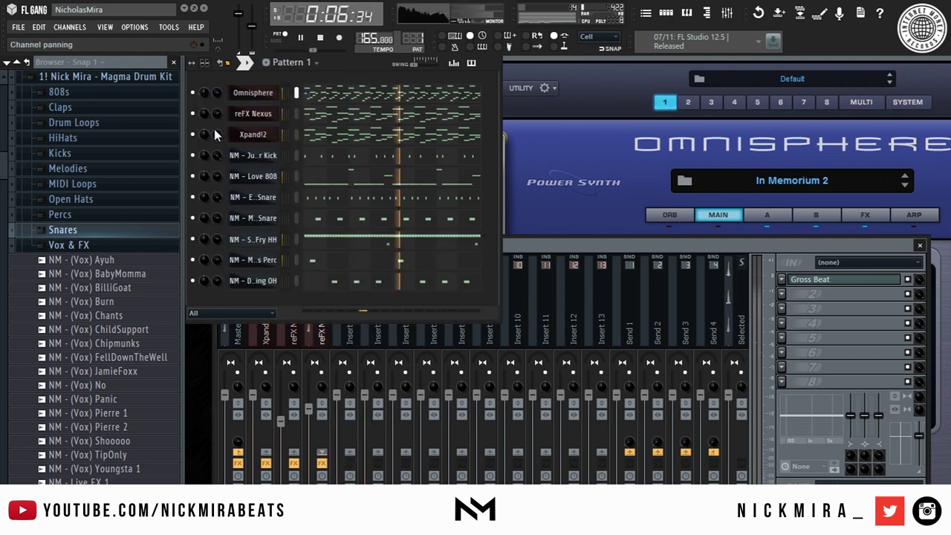